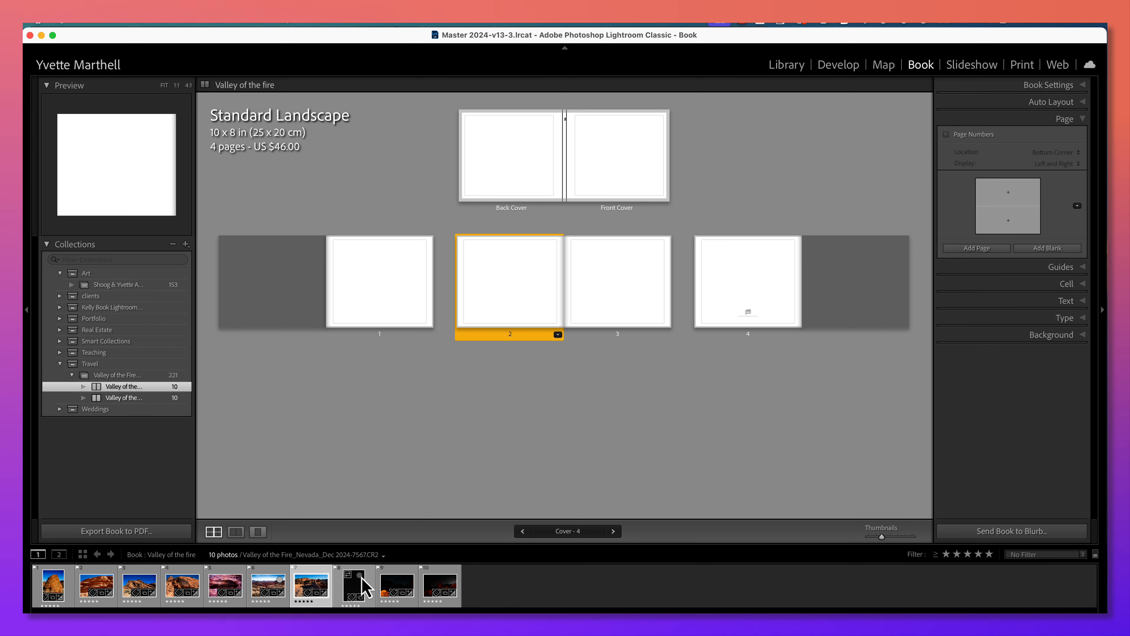
# Place the starry night sky photo on the front and back covers, and browse the available cover layouts.
pyautogui.moveTo(363, 585); pyautogui.dragTo(601, 171)
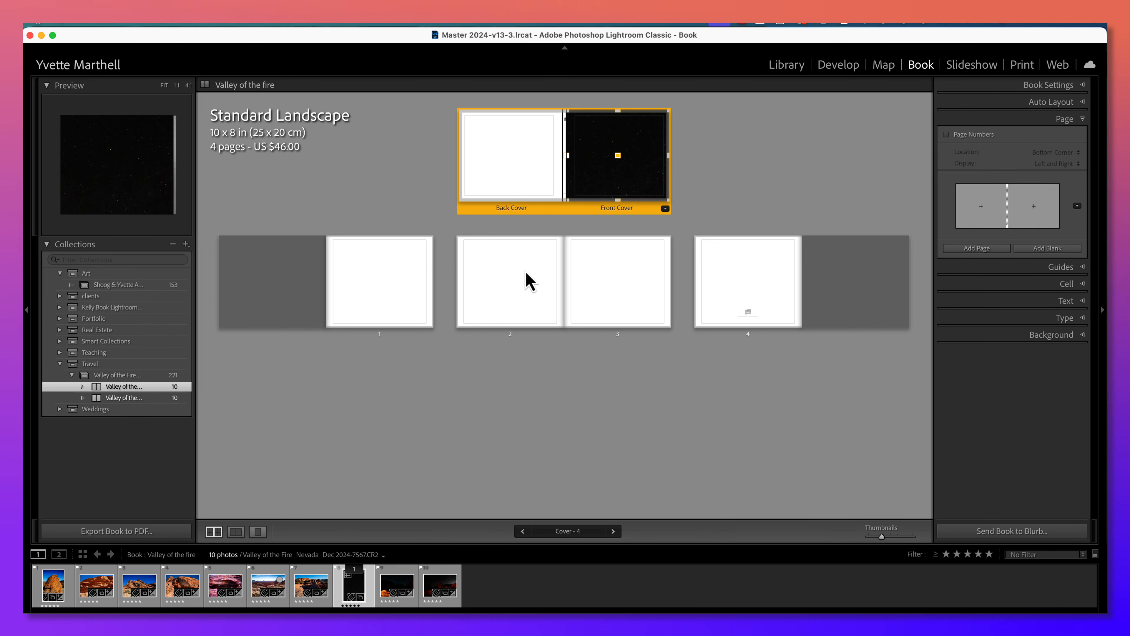
pyautogui.moveTo(362, 585); pyautogui.dragTo(516, 174)
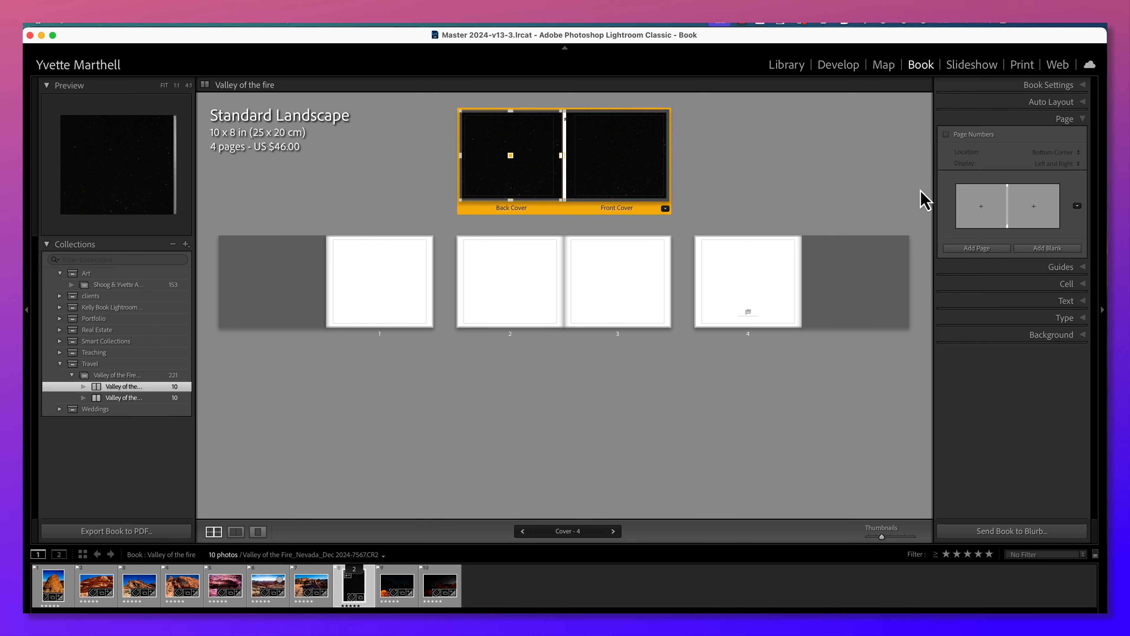
pyautogui.click(1032, 212)
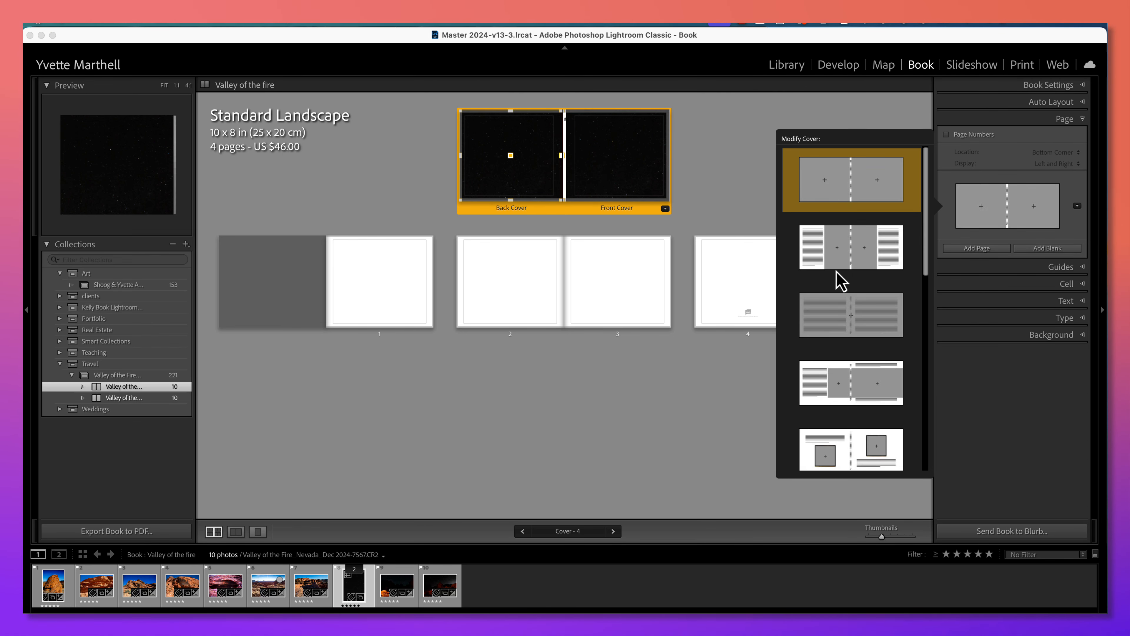
pyautogui.scroll(-10, 840, 281)
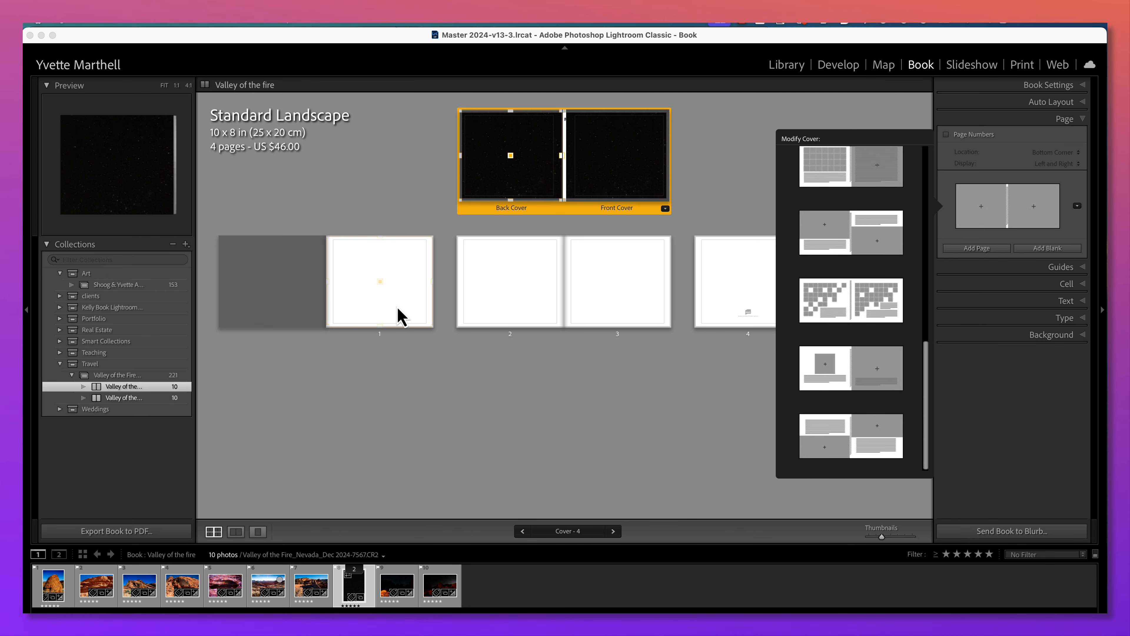
# Place the vertical layered rock photo on page 1 and reduce its zoom to 0%, returning to the multi-page view.
pyautogui.moveTo(53, 583); pyautogui.dragTo(386, 297)
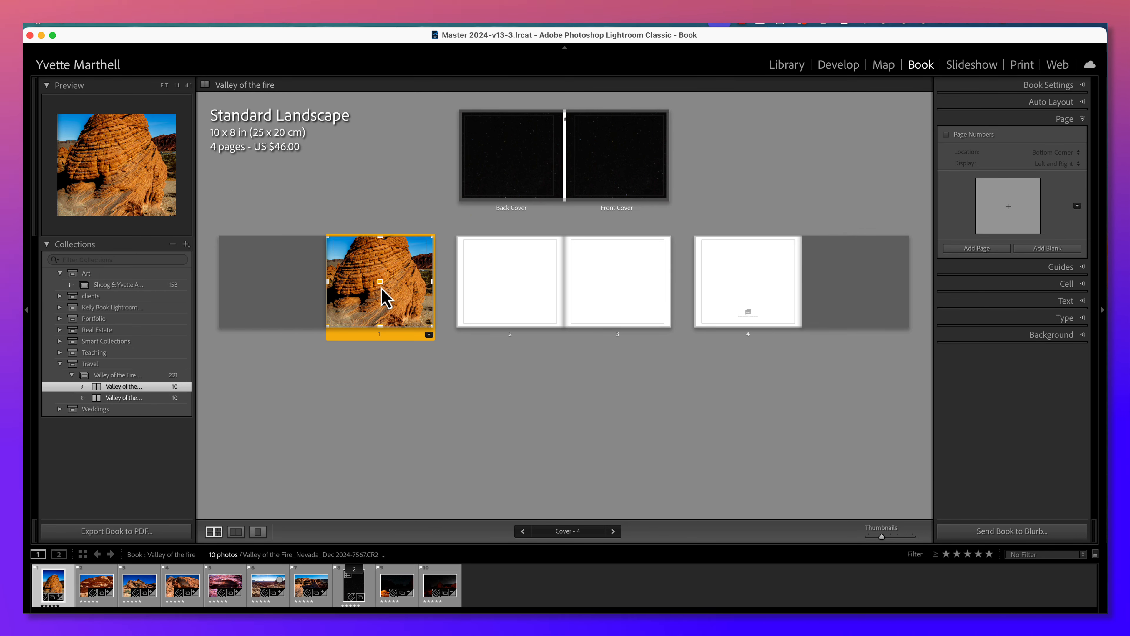
pyautogui.doubleClick(375, 245)
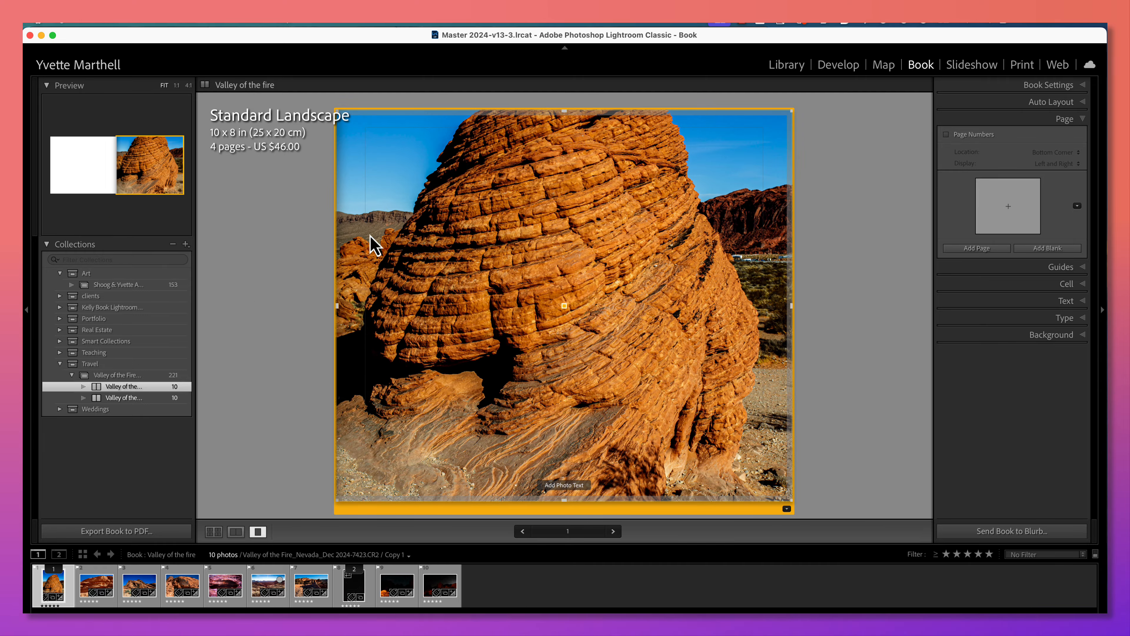
pyautogui.doubleClick(401, 242)
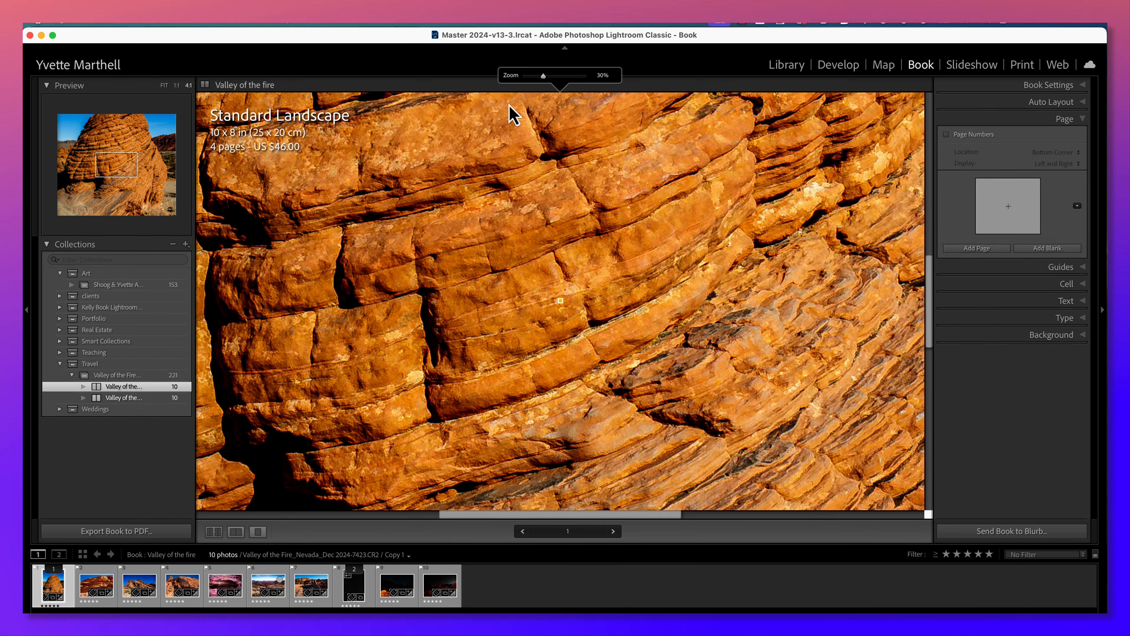
pyautogui.moveTo(543, 77); pyautogui.dragTo(523, 81)
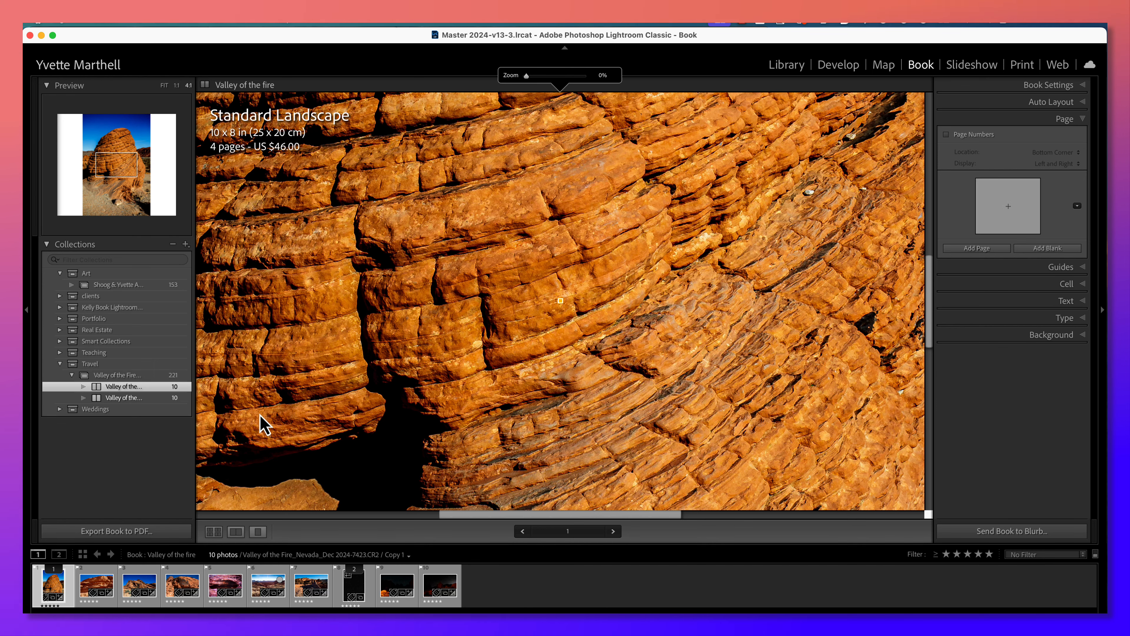
pyautogui.click(236, 532)
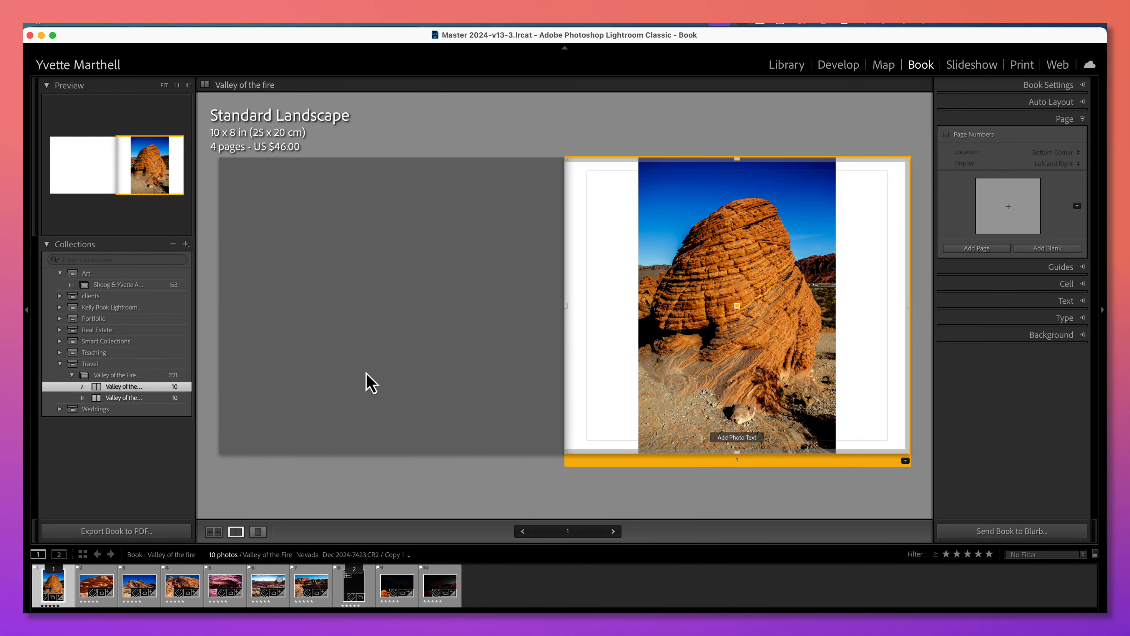
pyautogui.click(208, 534)
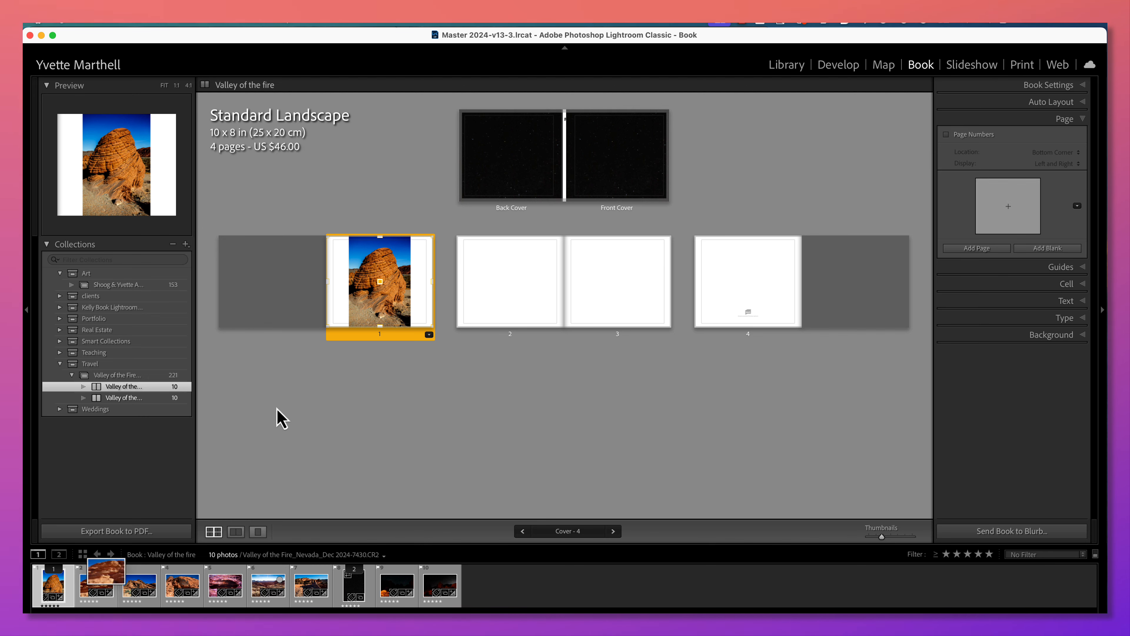
# Place the layered red rock photo in page 2's lower cell, and remove that cell.
pyautogui.moveTo(96, 584); pyautogui.dragTo(497, 295)
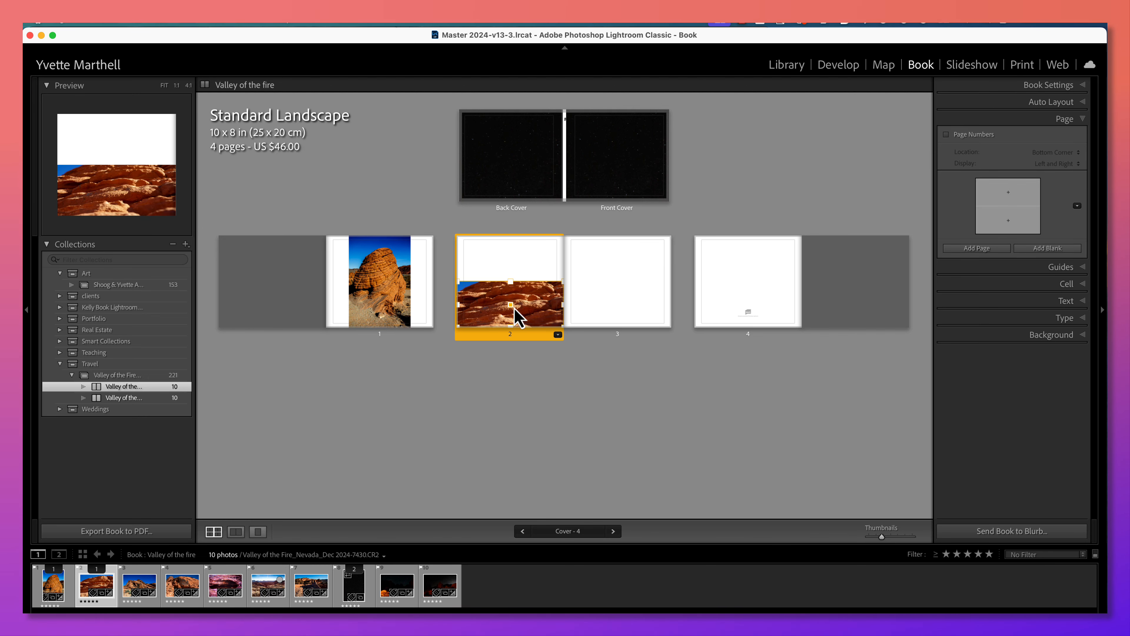
pyautogui.rightClick(526, 313)
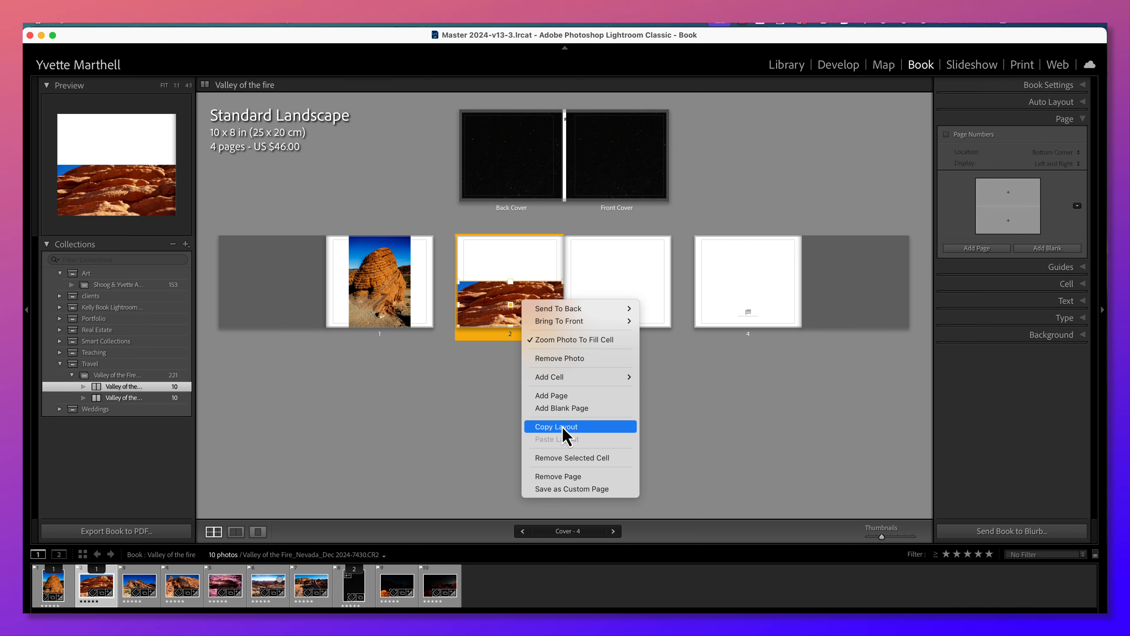
pyautogui.click(566, 459)
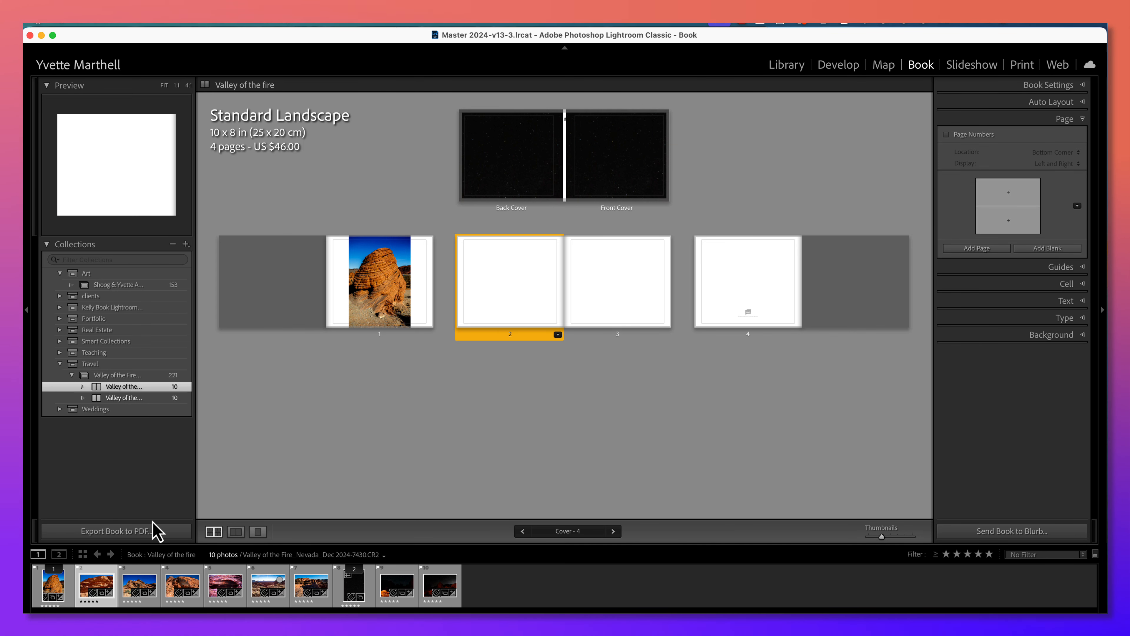
# Add the layered red rock photo freely onto page 2, remove it from its cell, and enlarge the empty cell to nearly fill the page.
pyautogui.moveTo(105, 587); pyautogui.dragTo(517, 294)
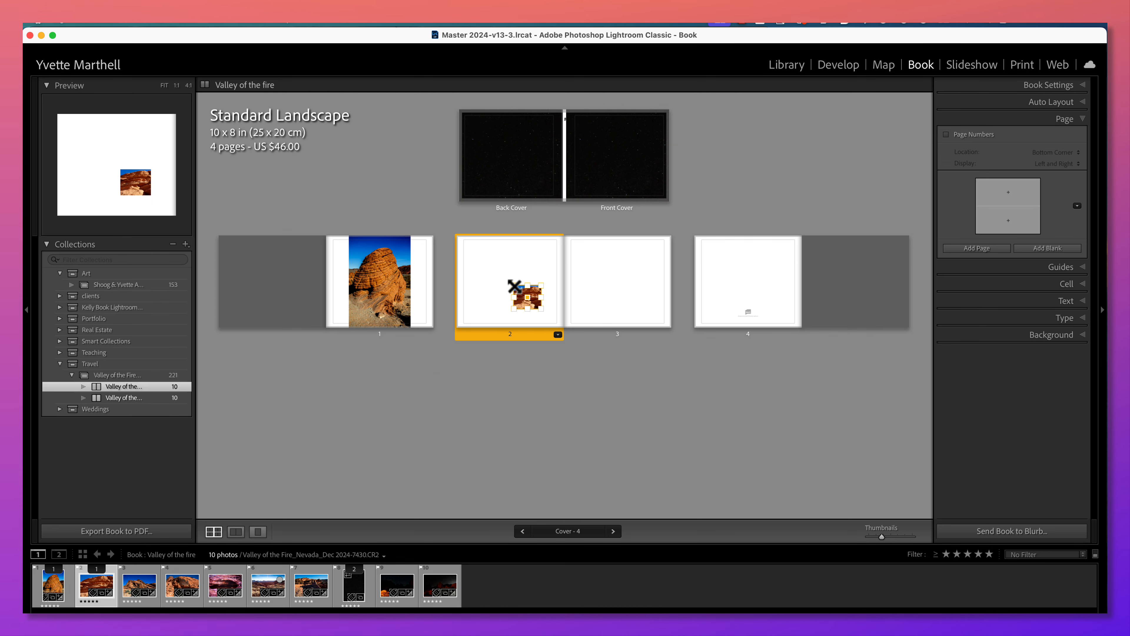
pyautogui.press('BackSpace')
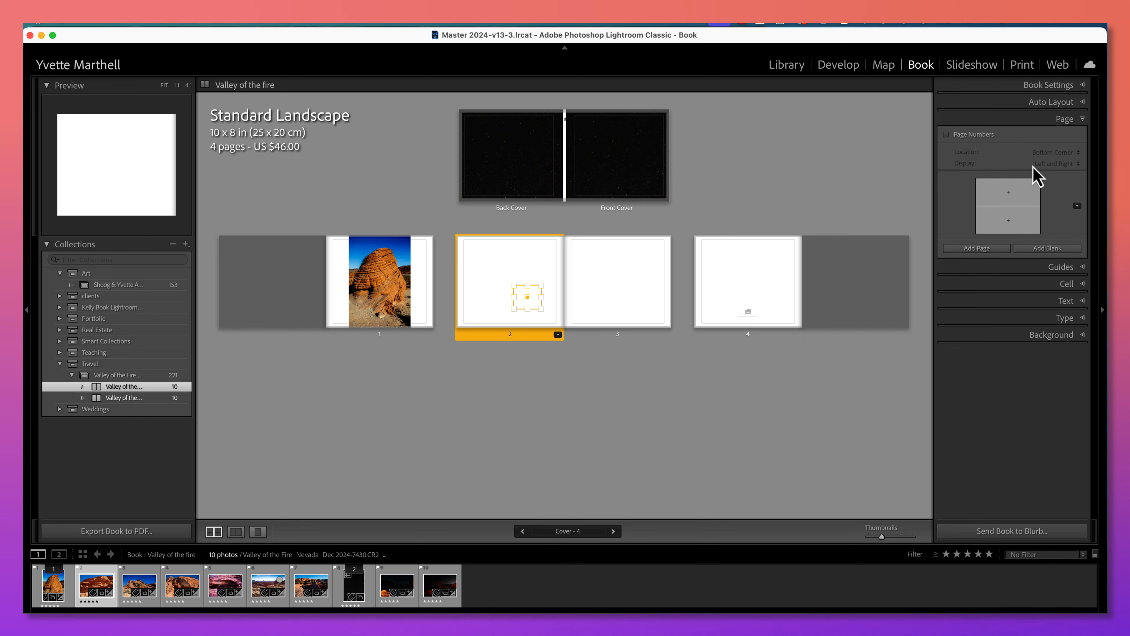
pyautogui.click(1080, 284)
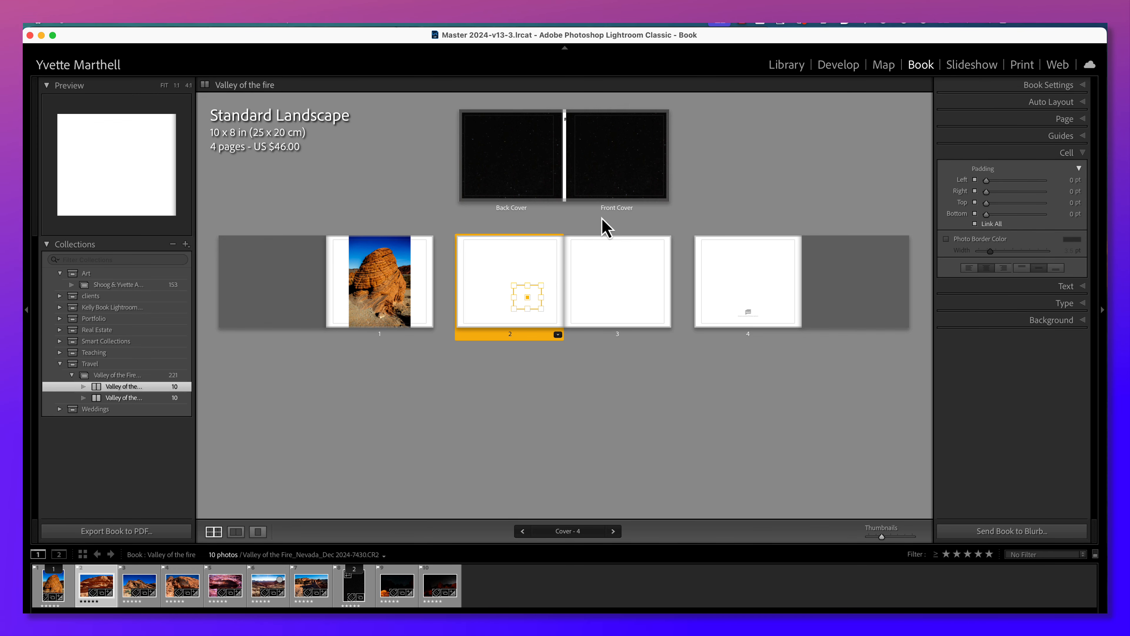
pyautogui.moveTo(516, 287); pyautogui.dragTo(460, 238)
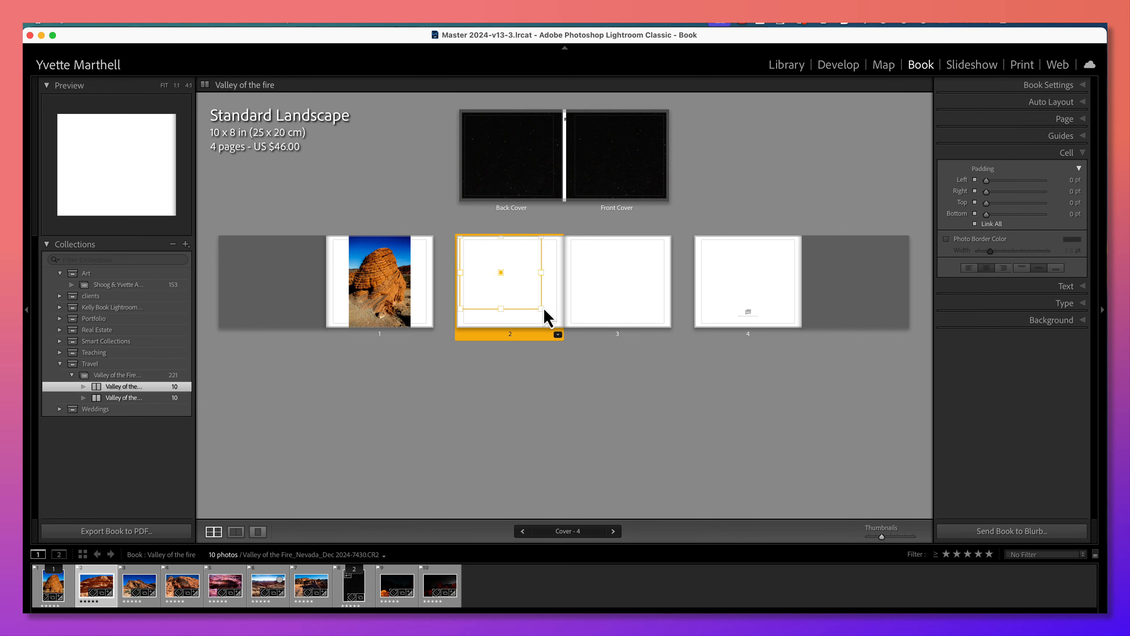
pyautogui.moveTo(541, 308); pyautogui.dragTo(555, 322)
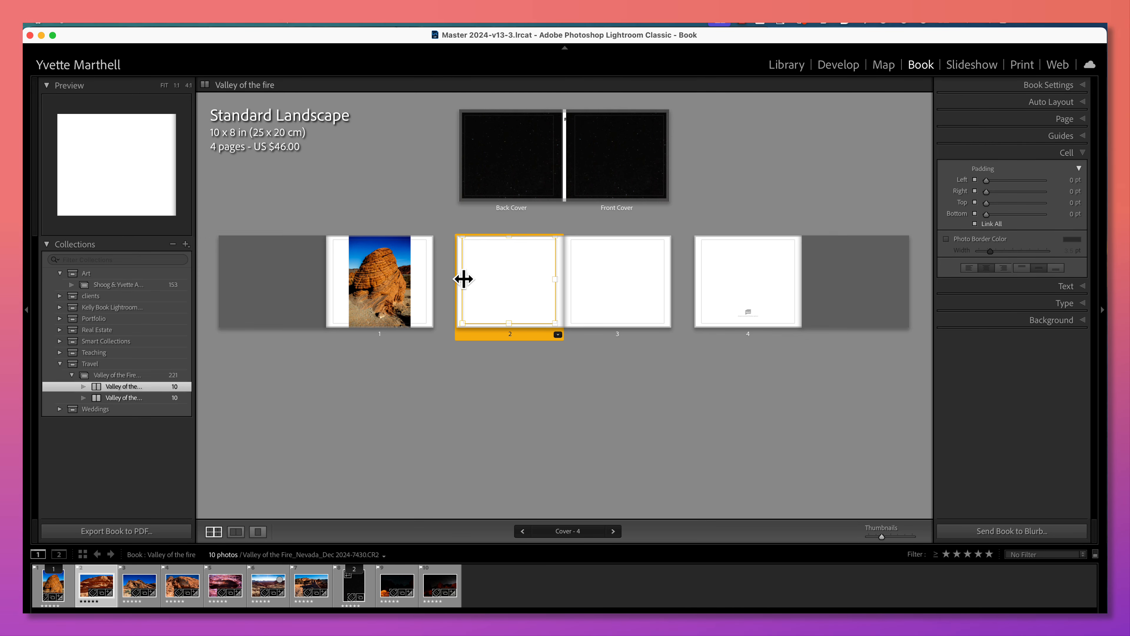
# Place the red boulder photo in page 2's cell and stretch the cell to the page edges.
pyautogui.moveTo(182, 586); pyautogui.dragTo(490, 289)
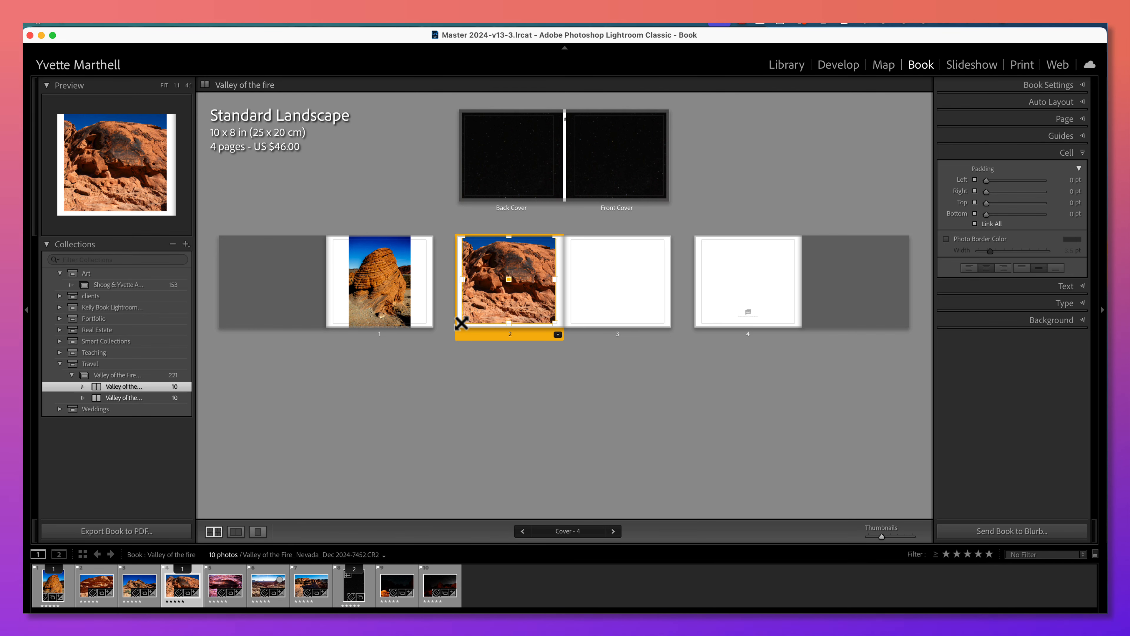
pyautogui.moveTo(462, 323); pyautogui.dragTo(457, 325)
pyautogui.click(556, 316)
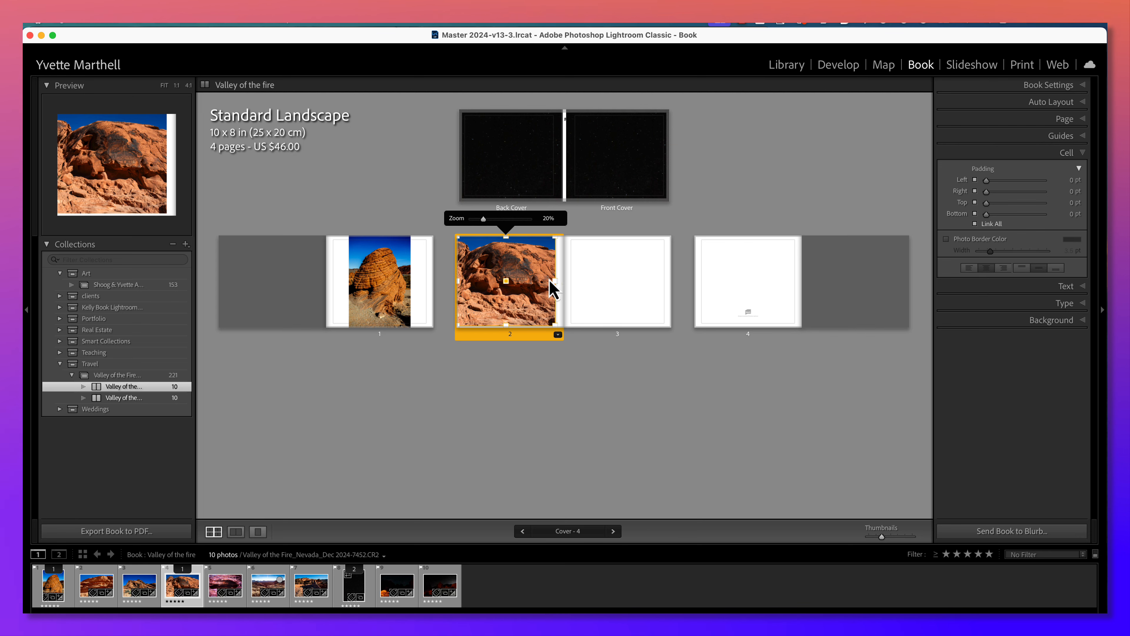
pyautogui.moveTo(554, 279); pyautogui.dragTo(561, 280)
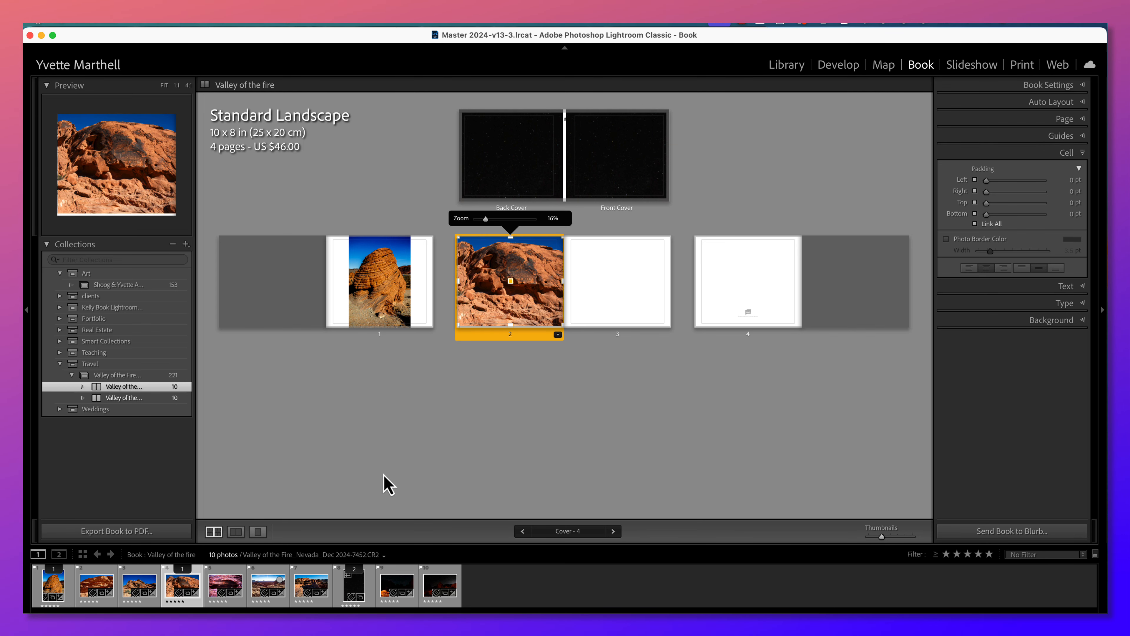
# Place the pink rock photo on page 3 and try to place the blue-sky desert hill photo on page 4.
pyautogui.moveTo(241, 595); pyautogui.dragTo(608, 296)
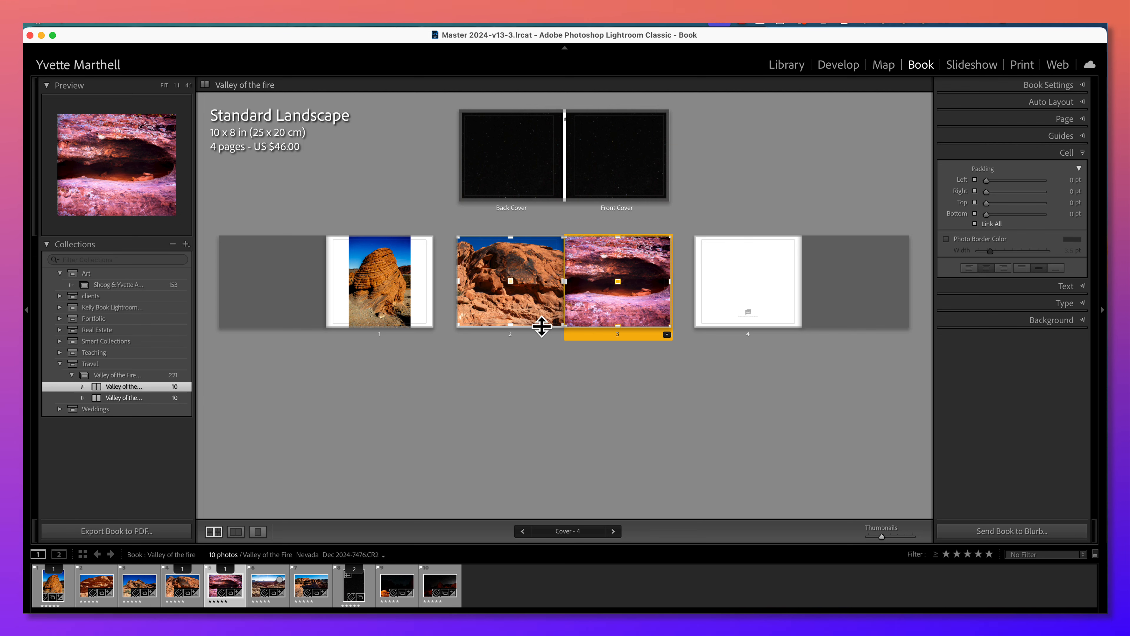
pyautogui.moveTo(149, 587); pyautogui.dragTo(724, 285)
# Add pages before the book's last page and place the layered red rock photo on page 4.
pyautogui.rightClick(764, 275)
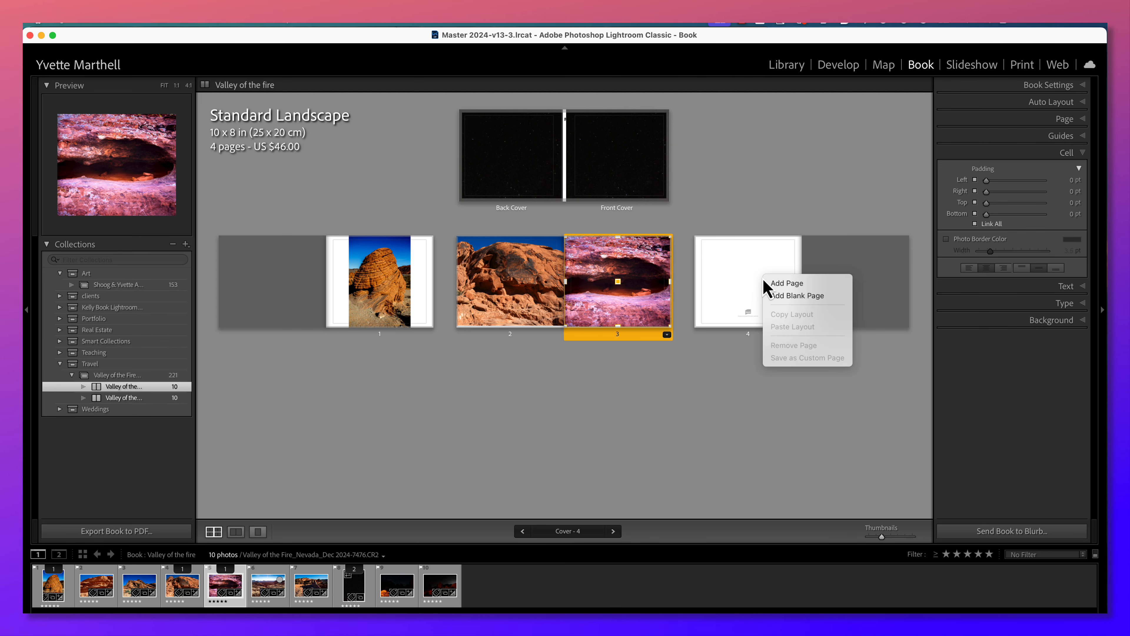
pyautogui.click(767, 283)
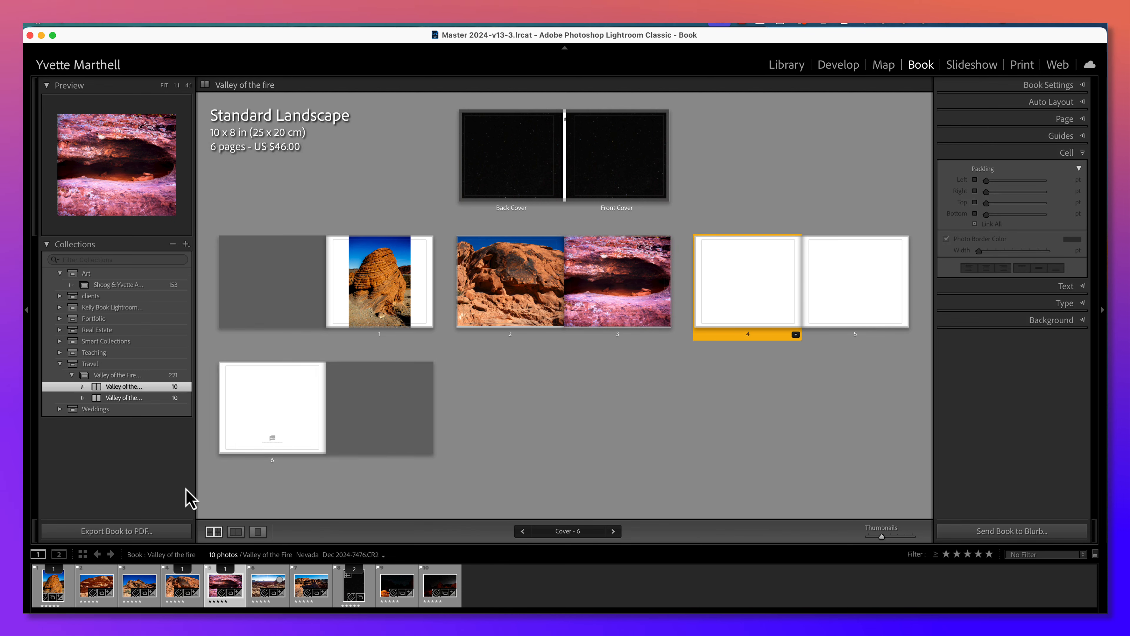
pyautogui.moveTo(97, 585); pyautogui.dragTo(727, 299)
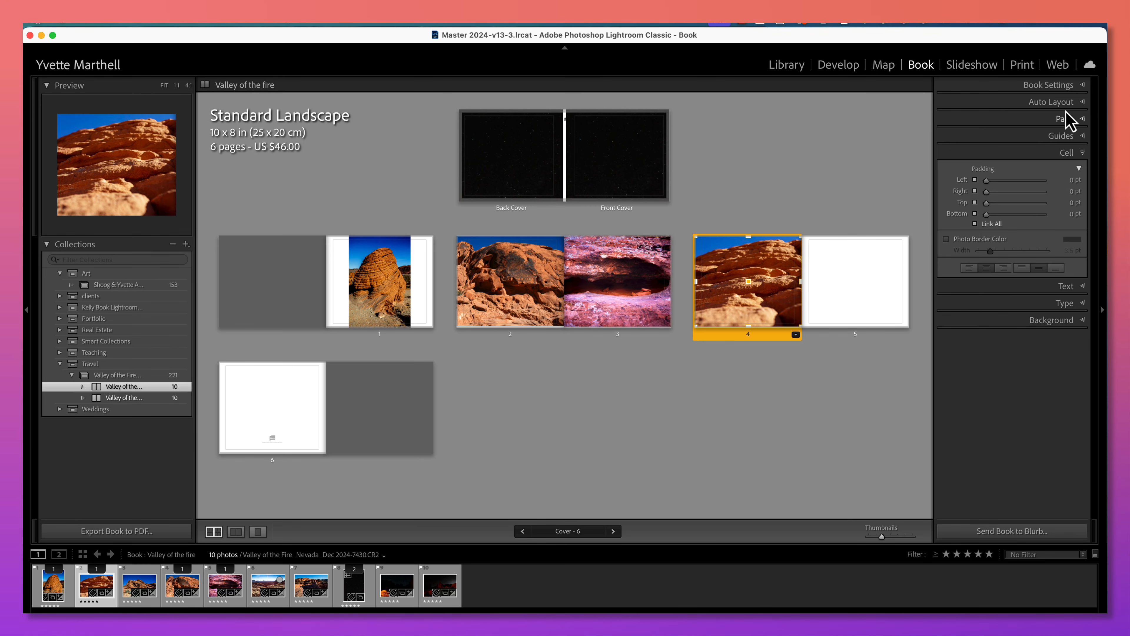
# Auto-fill the book with the One Photo Per Page preset, first over the current layout and again after clearing it.
pyautogui.click(1082, 106)
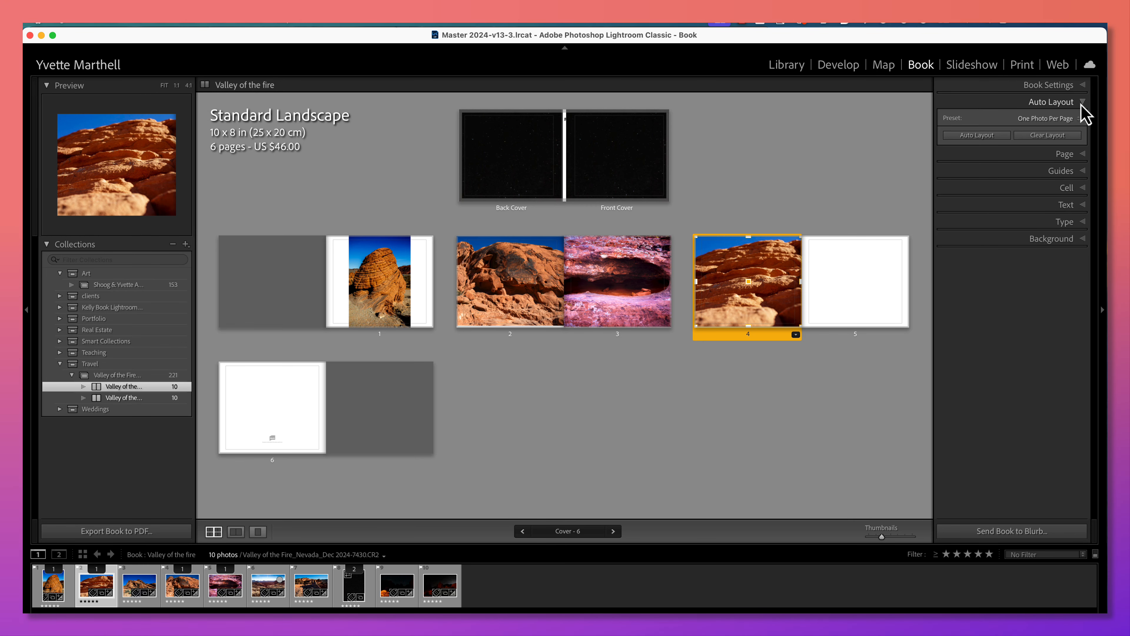
pyautogui.click(993, 136)
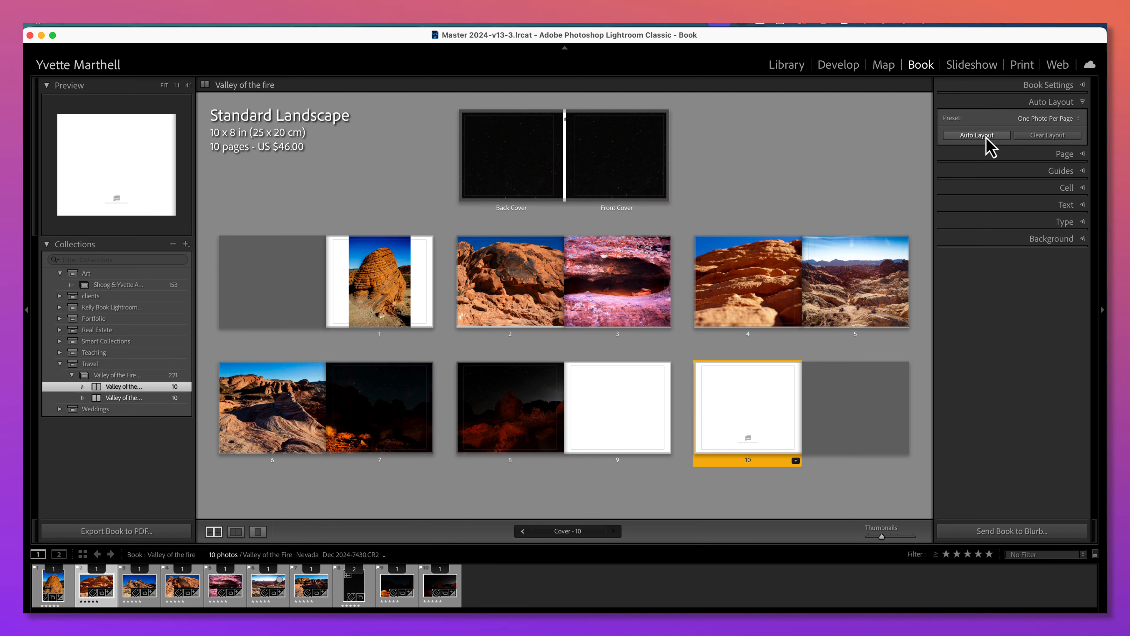
pyautogui.click(1029, 136)
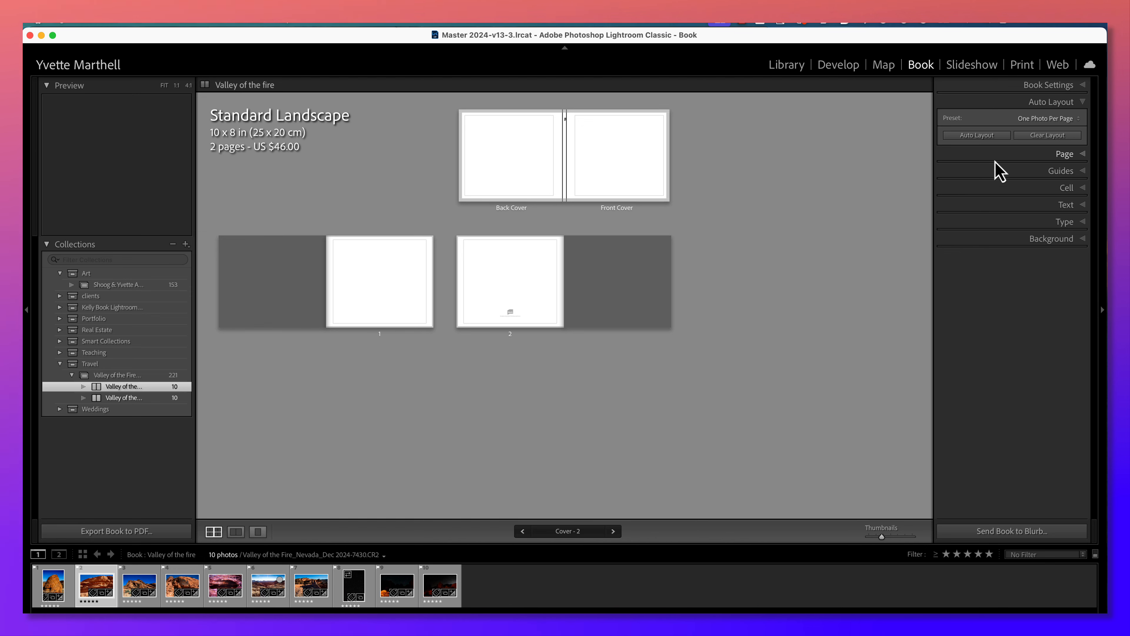
pyautogui.click(982, 137)
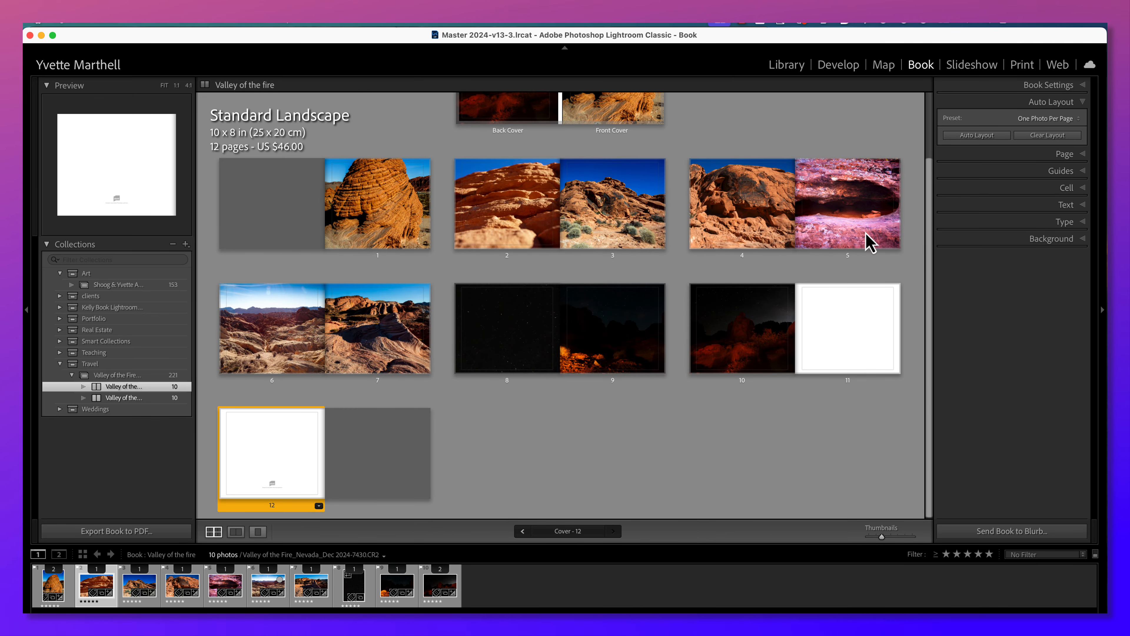
# Rearrange the night photos with the orange-lit rocks on page 8, the red rocks on page 9 and the starry sky on page 10.
pyautogui.click(721, 344)
pyautogui.moveTo(721, 345); pyautogui.dragTo(532, 334)
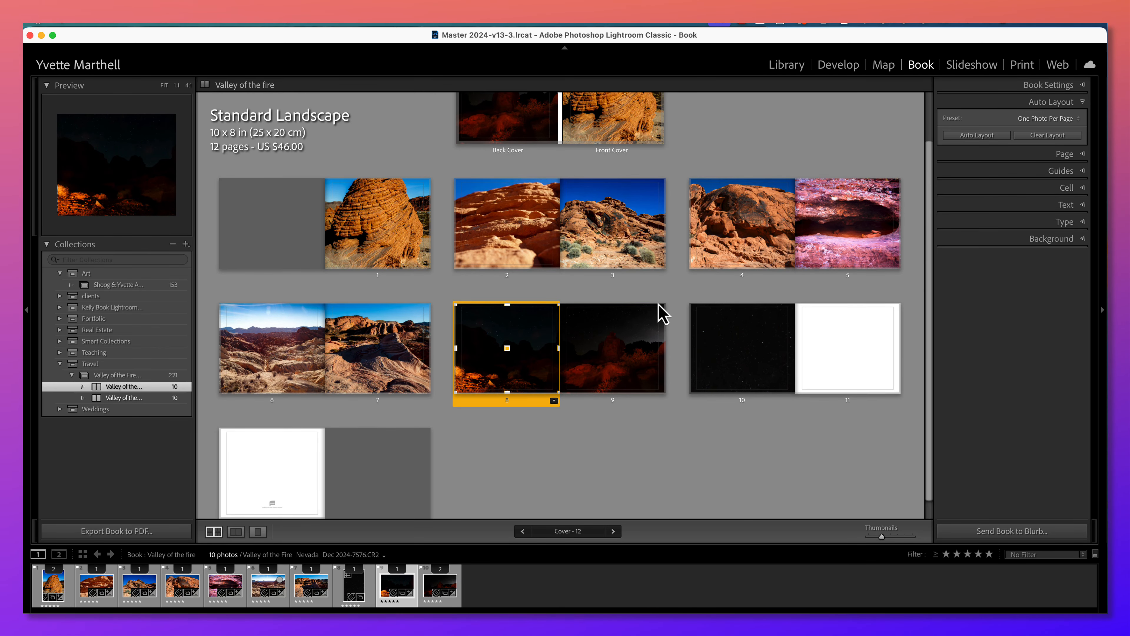
# Remove the pink rock photo from page 5 and move the layered red rock photo from page 2 there.
pyautogui.scroll(3, 664, 311)
pyautogui.click(833, 299)
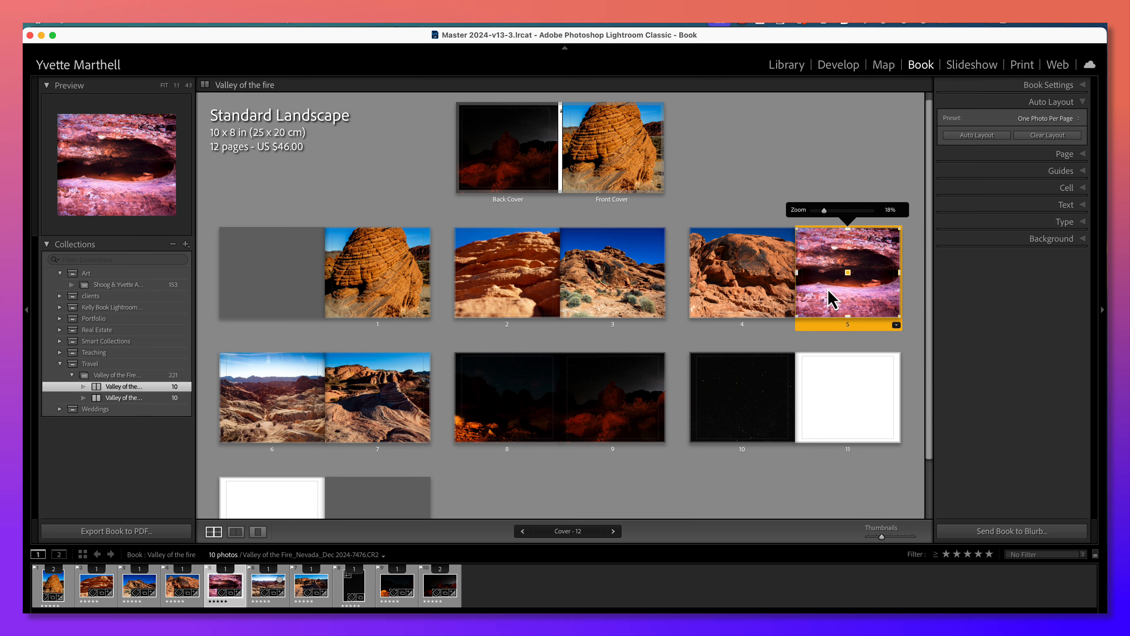
pyautogui.press('Delete')
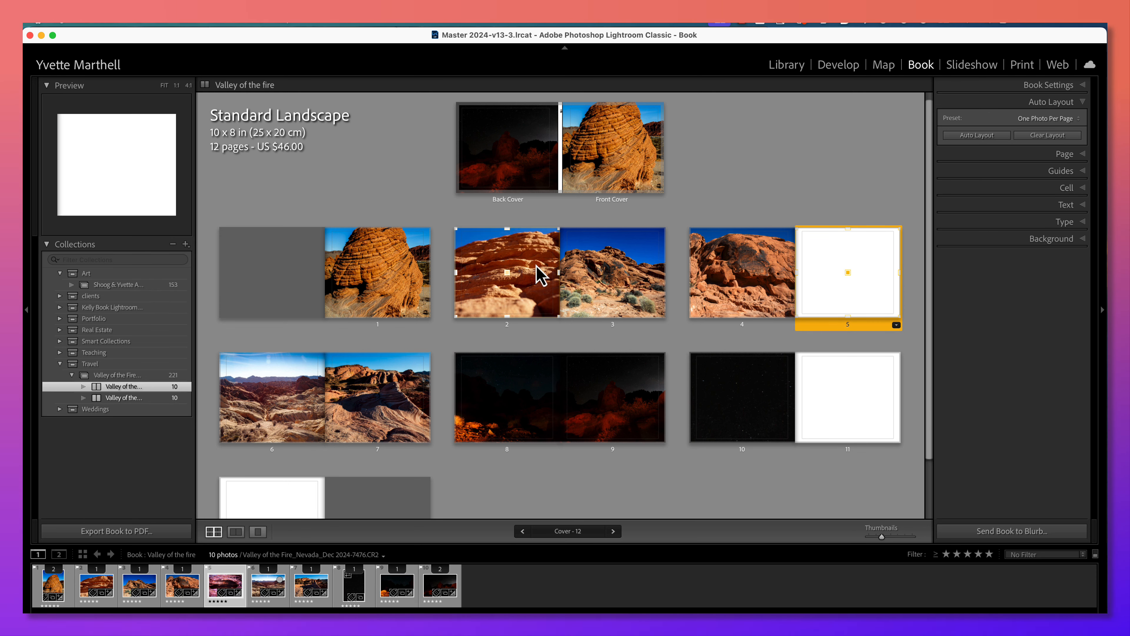
pyautogui.moveTo(510, 275); pyautogui.dragTo(832, 290)
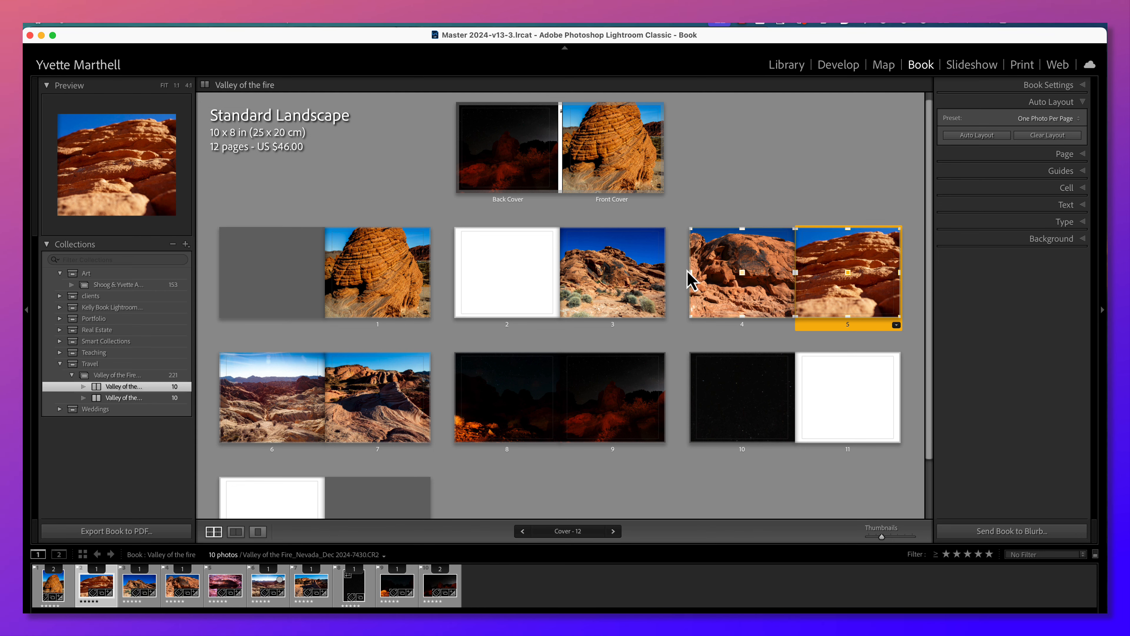
# Move the red boulder photo from page 4 to page 2, and swap it with the desert hill photo on page 3.
pyautogui.moveTo(724, 301); pyautogui.dragTo(530, 298)
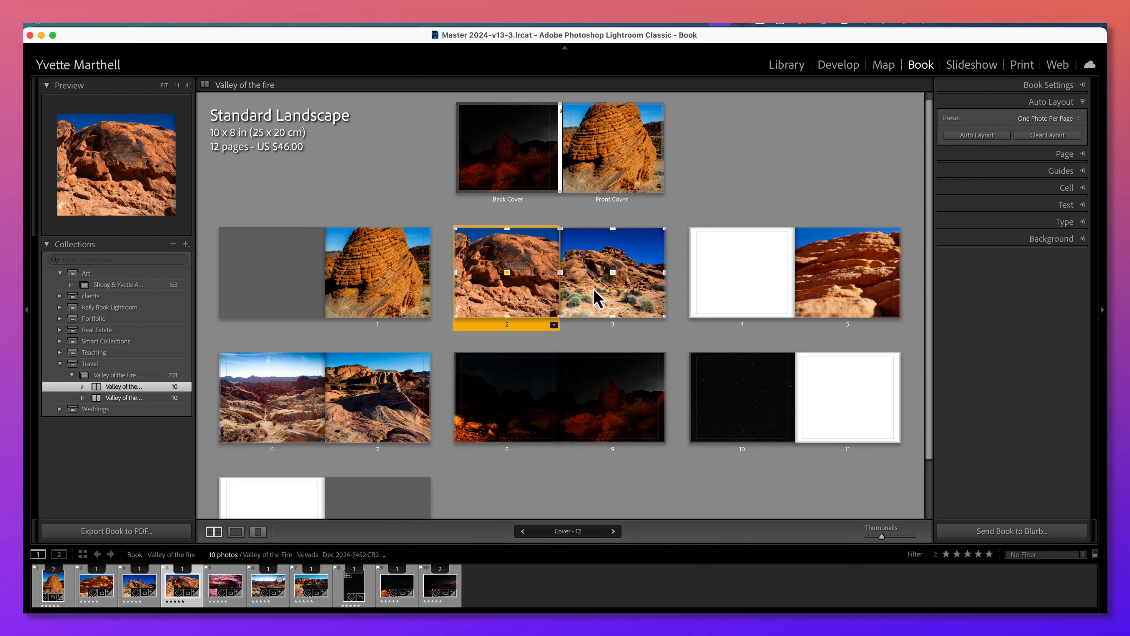
pyautogui.moveTo(602, 290); pyautogui.dragTo(506, 288)
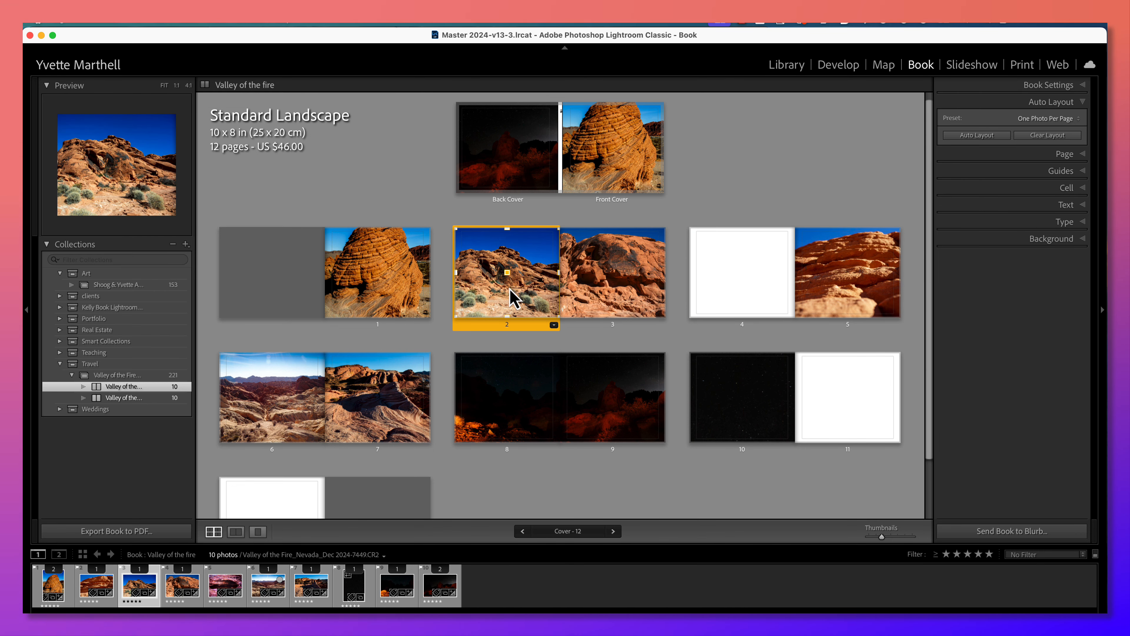
# Enlarge the desert hill photo on page 2 to 39% zoom and return to the overview of all pages.
pyautogui.doubleClick(514, 253)
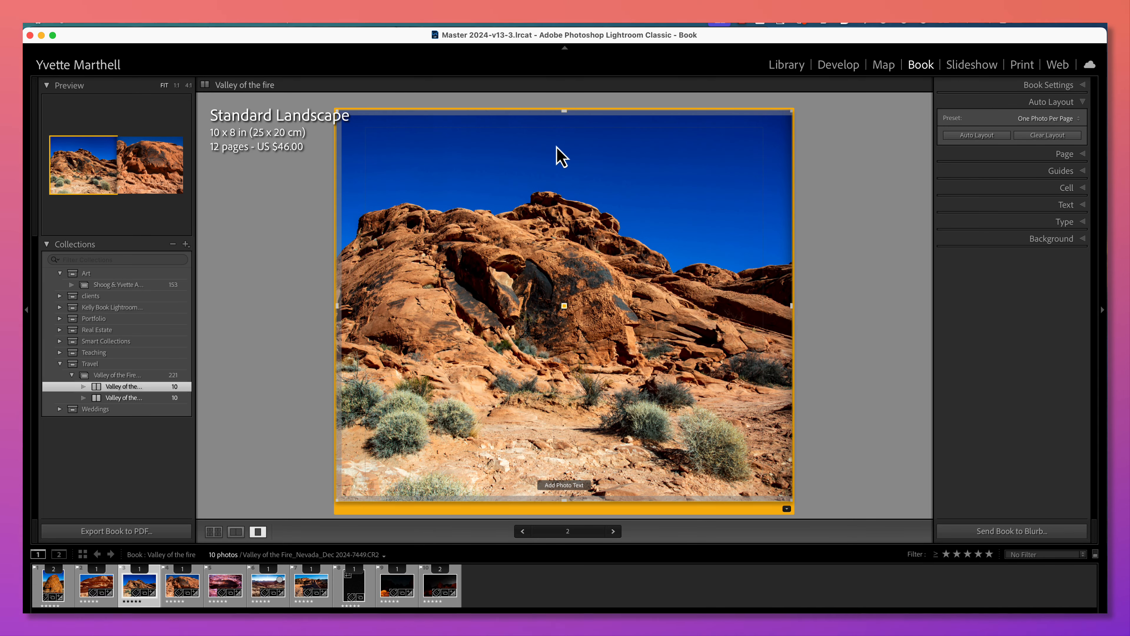
pyautogui.click(551, 153)
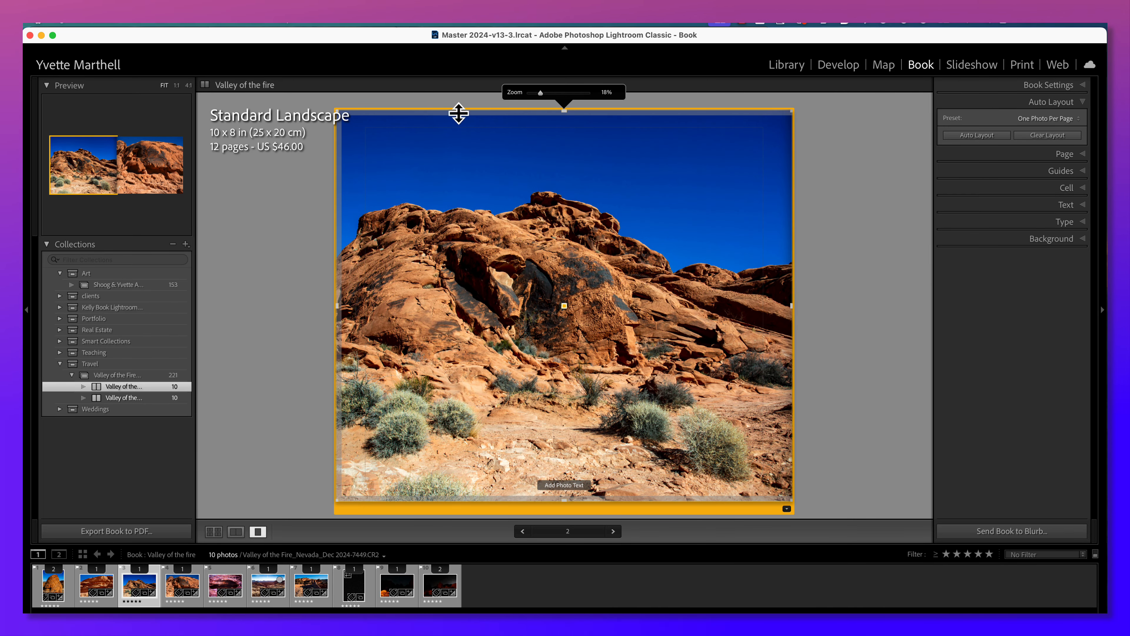
pyautogui.moveTo(541, 93); pyautogui.dragTo(554, 93)
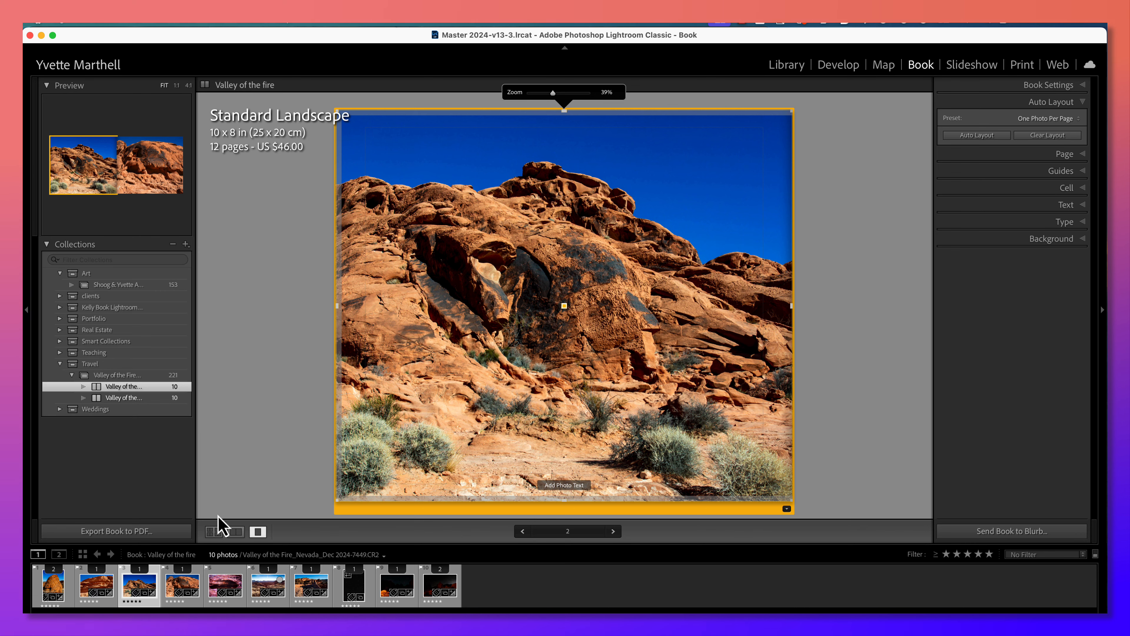
pyautogui.click(213, 531)
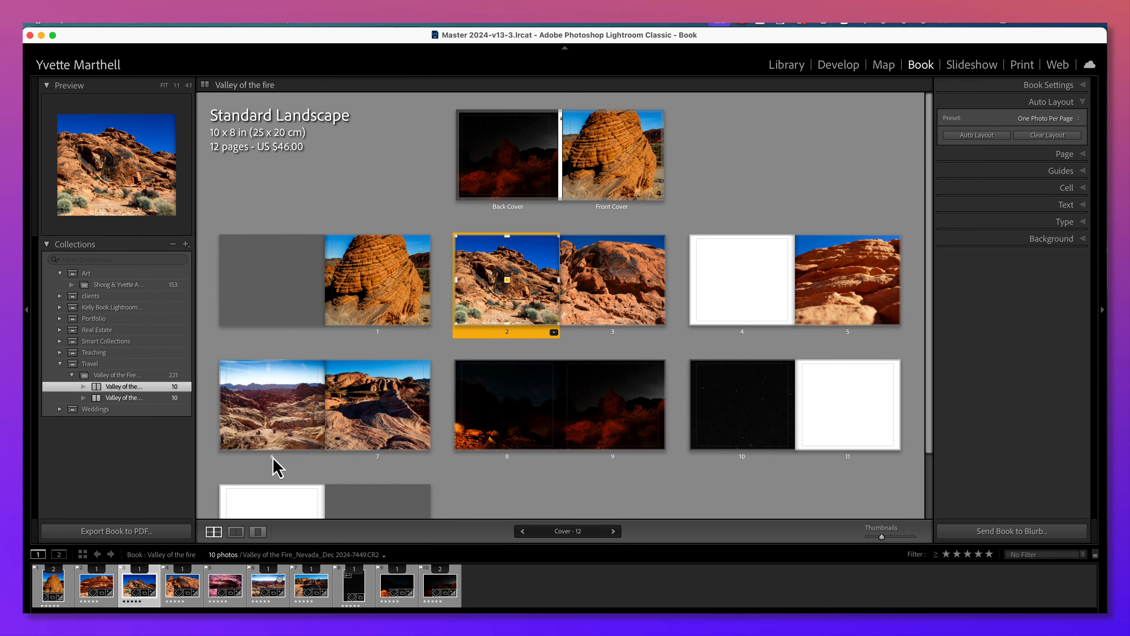
# Reduce the red boulder photo on page 3 to 0% zoom and return to the multi-page overview.
pyautogui.doubleClick(643, 311)
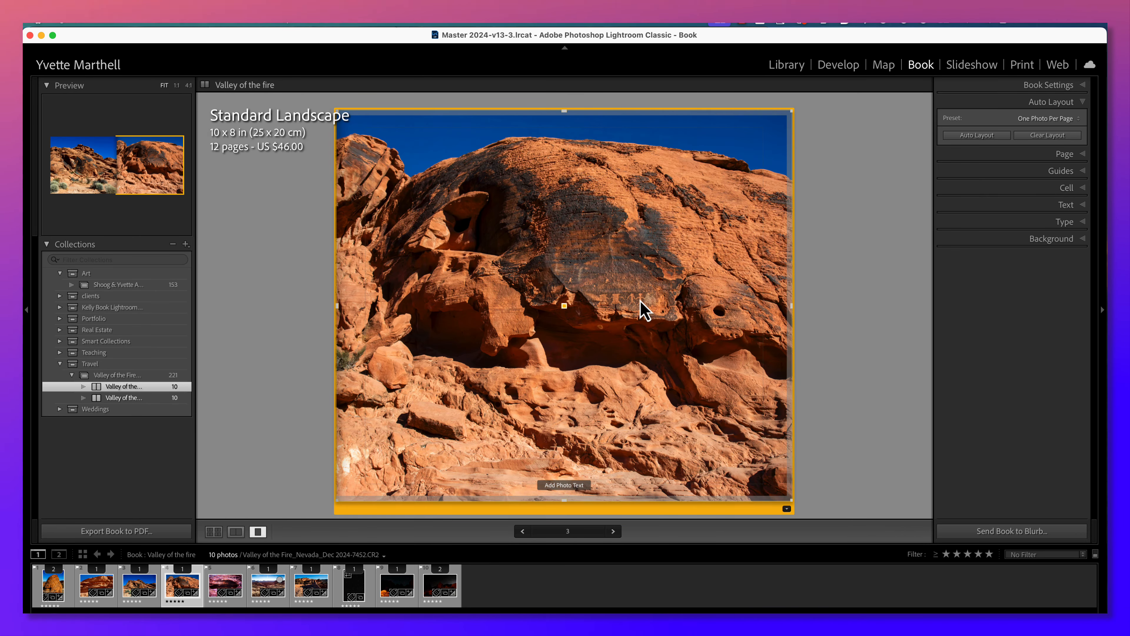
pyautogui.click(539, 132)
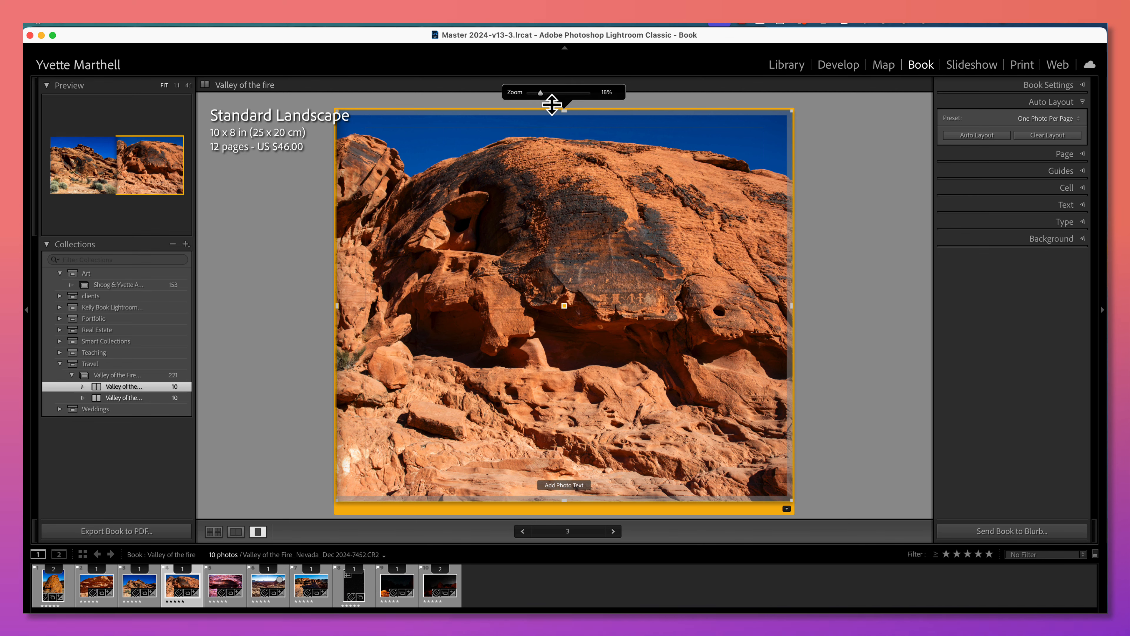
pyautogui.moveTo(543, 94); pyautogui.dragTo(530, 96)
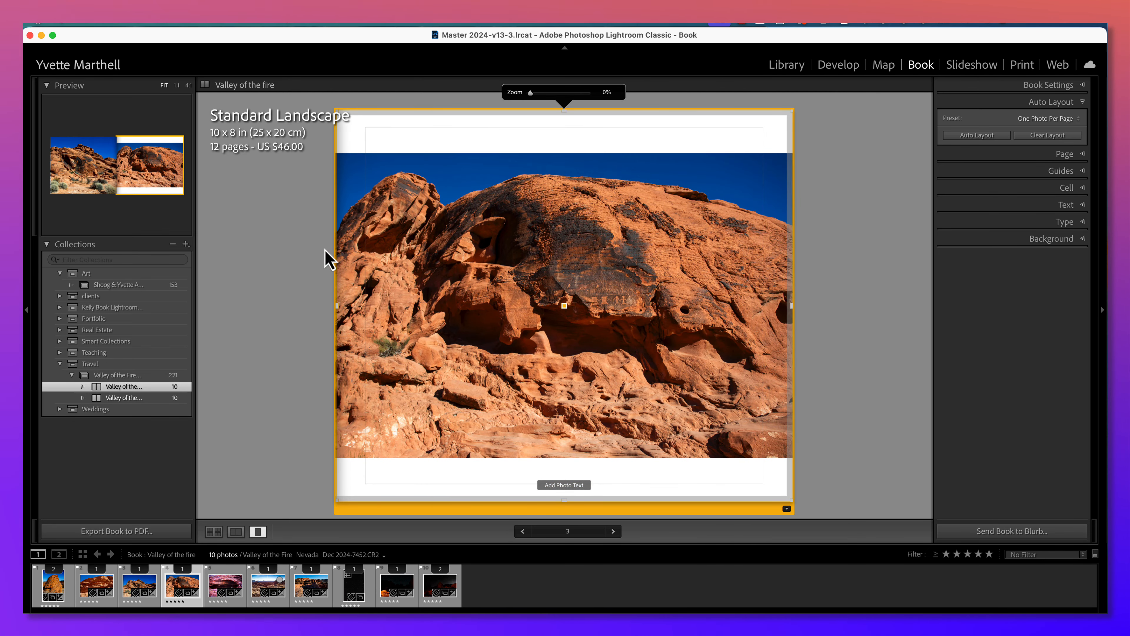
pyautogui.click(214, 530)
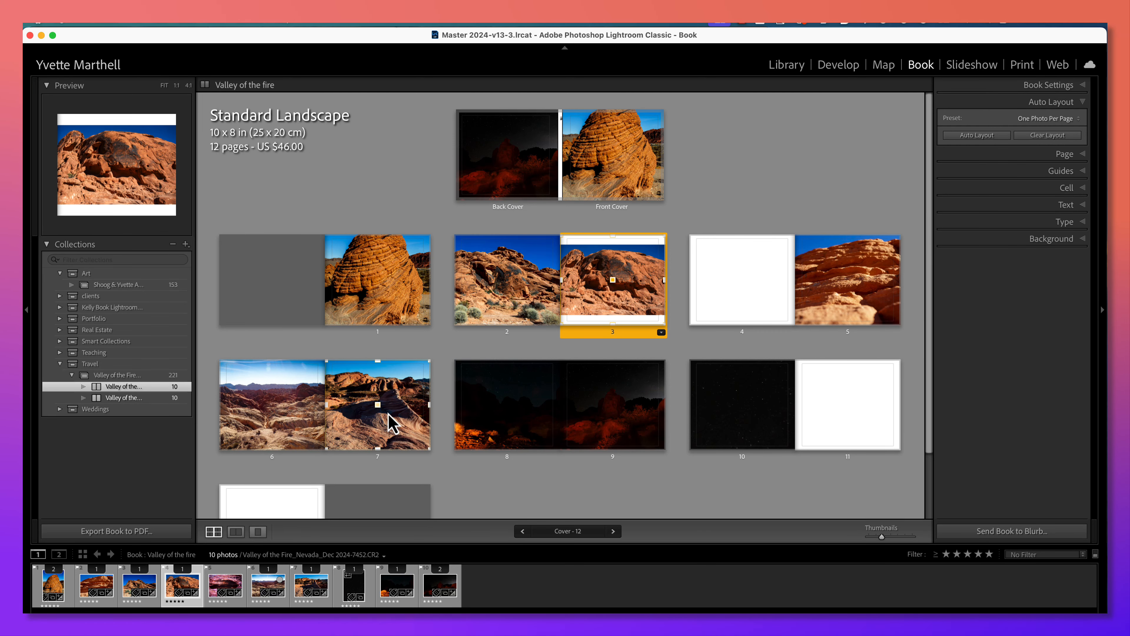
# Open the spread of pages 6 and 7, zoom the page 6 photo to 45%, shift it slightly upward, and return to the overview.
pyautogui.click(388, 427)
pyautogui.moveTo(386, 419); pyautogui.dragTo(388, 421)
pyautogui.doubleClick(388, 422)
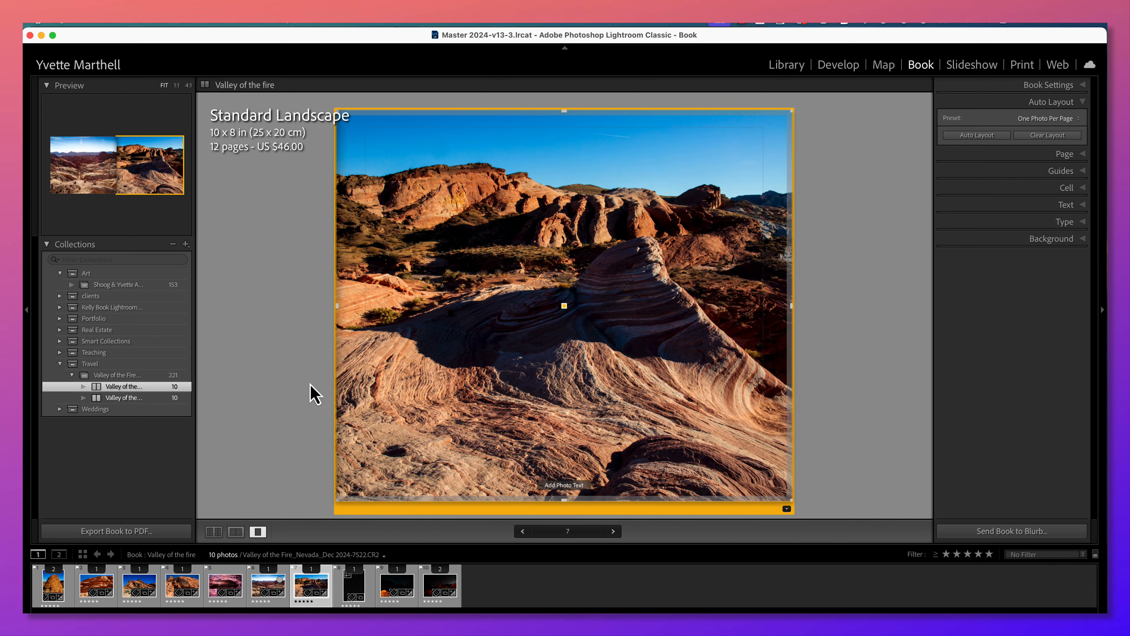
pyautogui.click(287, 373)
pyautogui.doubleClick(425, 364)
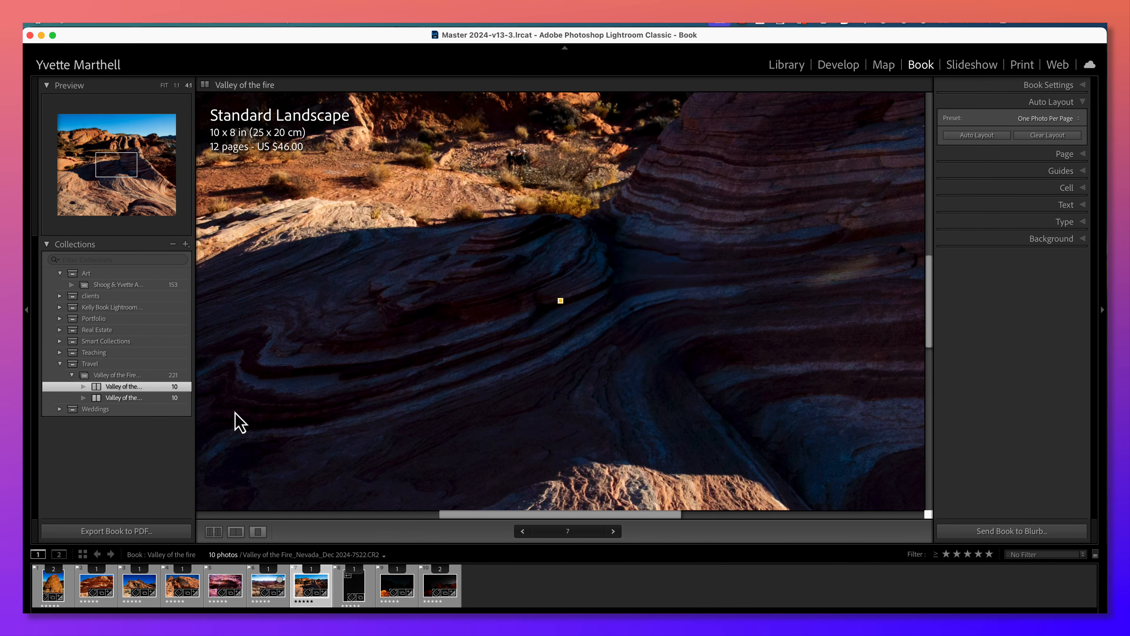
pyautogui.click(236, 531)
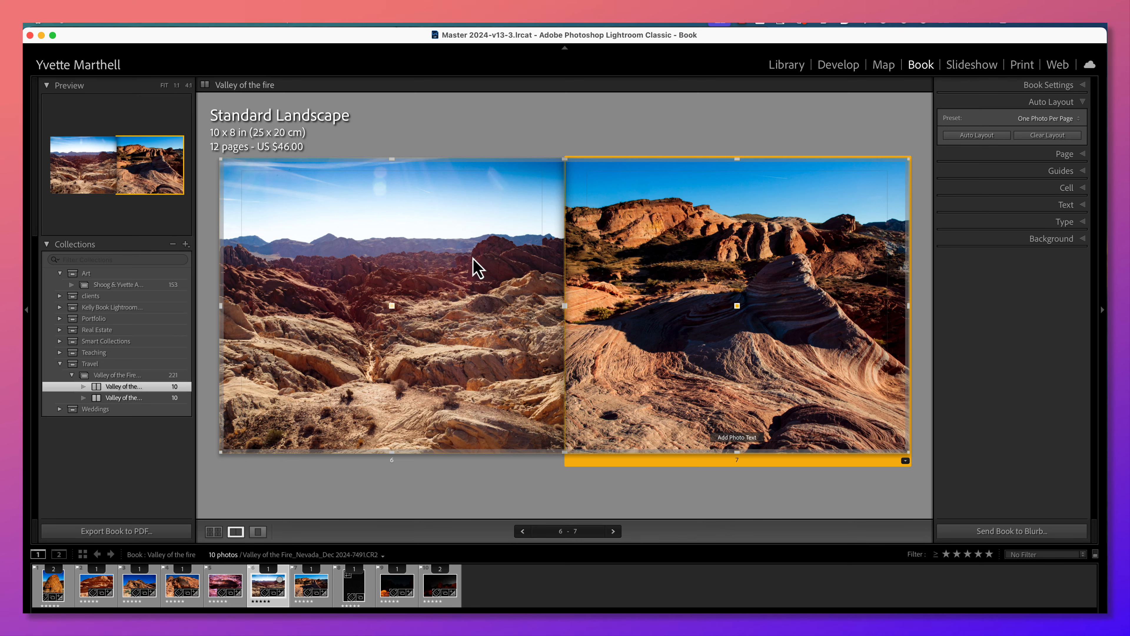
pyautogui.click(462, 266)
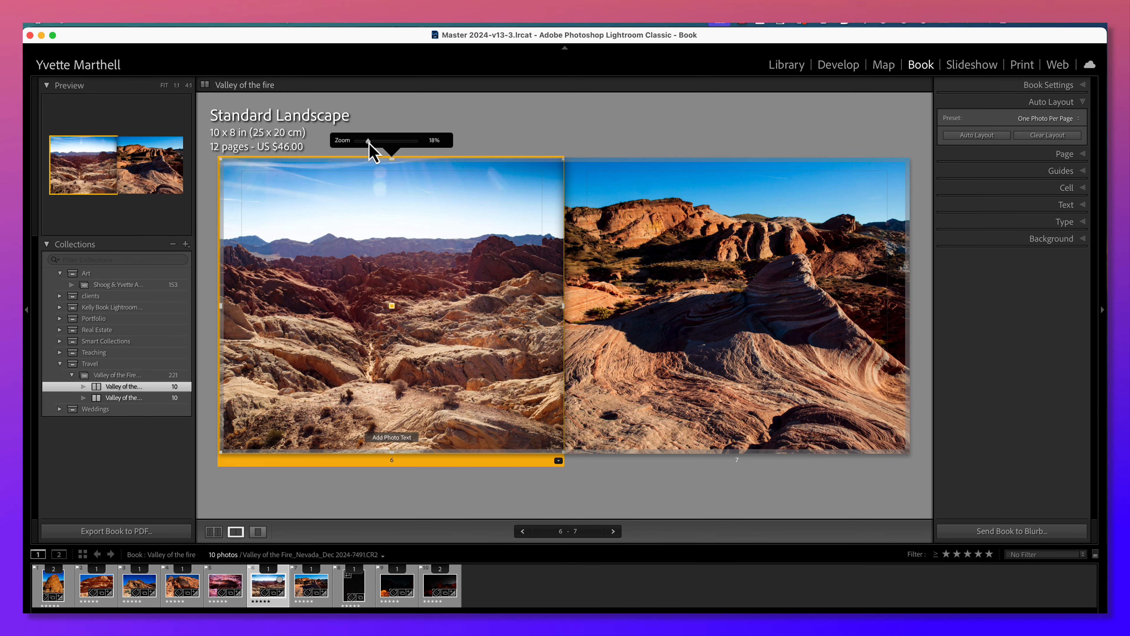
pyautogui.moveTo(371, 142); pyautogui.dragTo(386, 141)
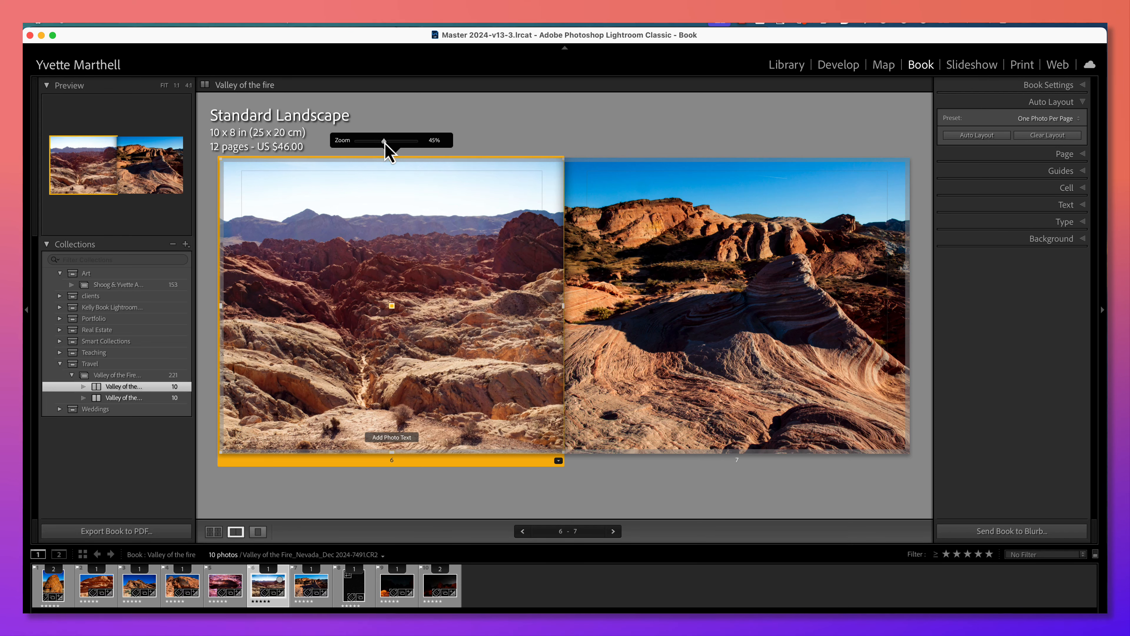
pyautogui.moveTo(372, 303); pyautogui.dragTo(372, 293)
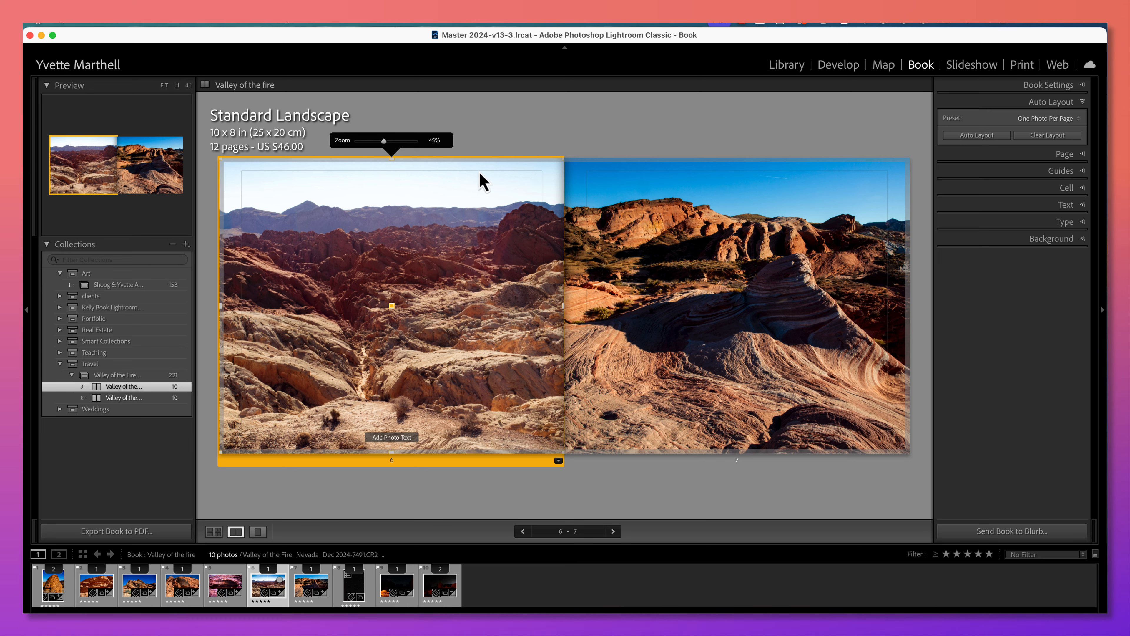
pyautogui.click(215, 532)
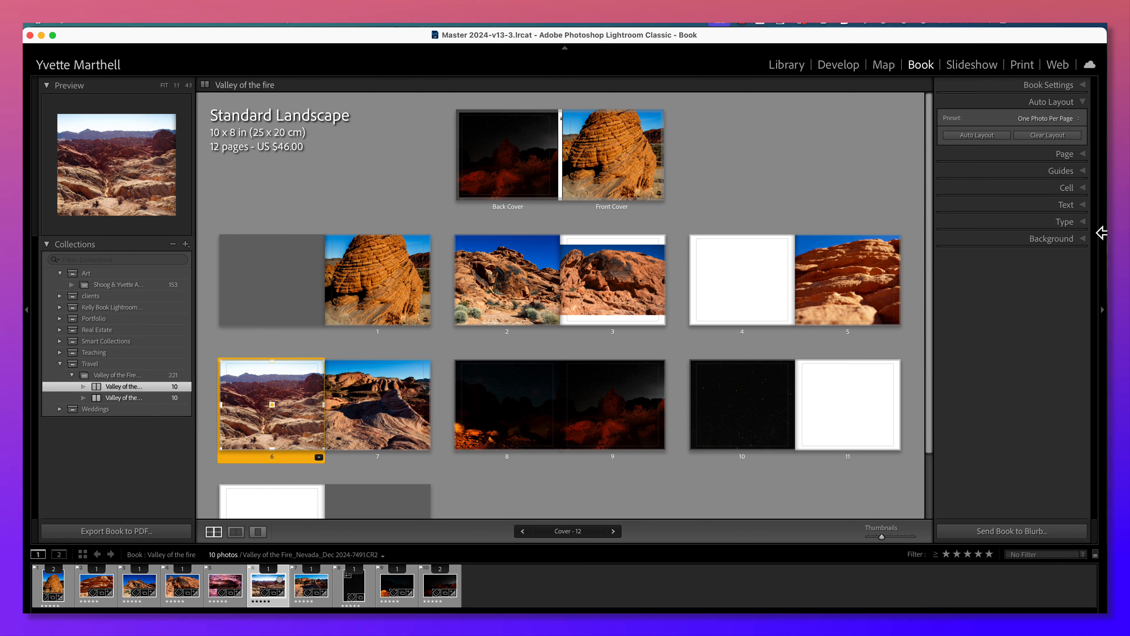
# Apply the dark starry sky photo as the global background graphic for the book pages at 71% opacity.
pyautogui.click(1085, 205)
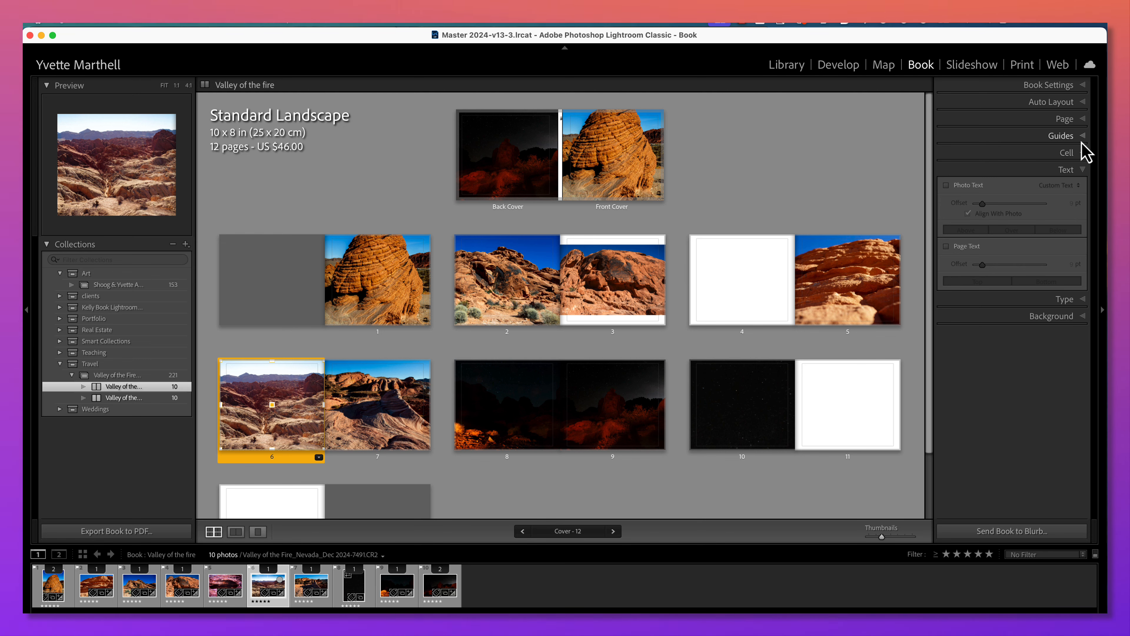
pyautogui.click(1084, 120)
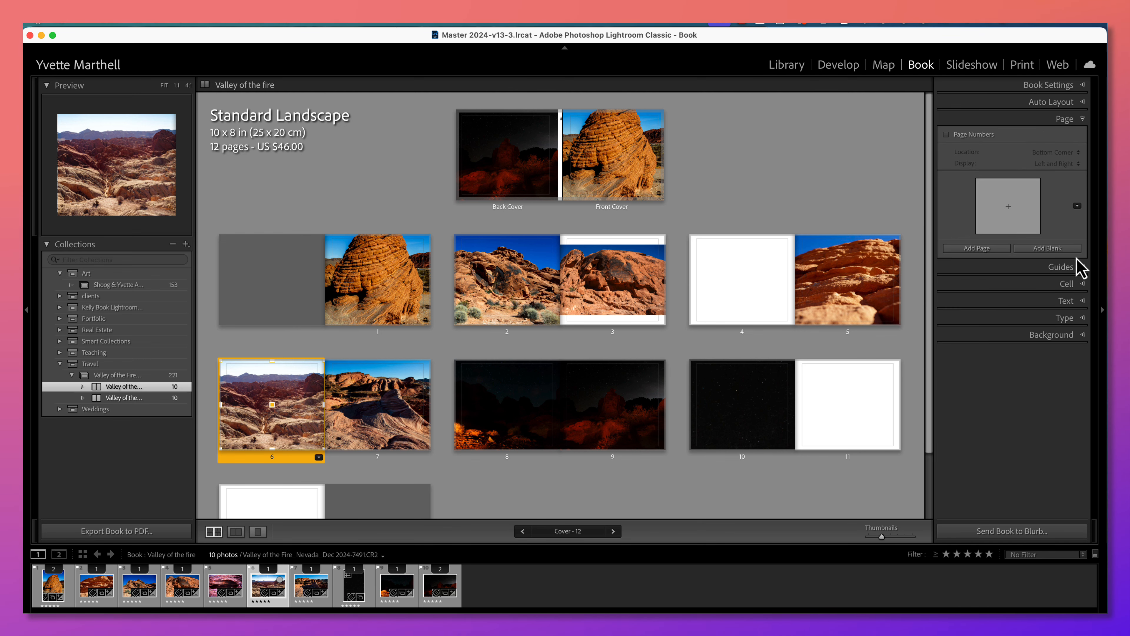
pyautogui.click(1081, 268)
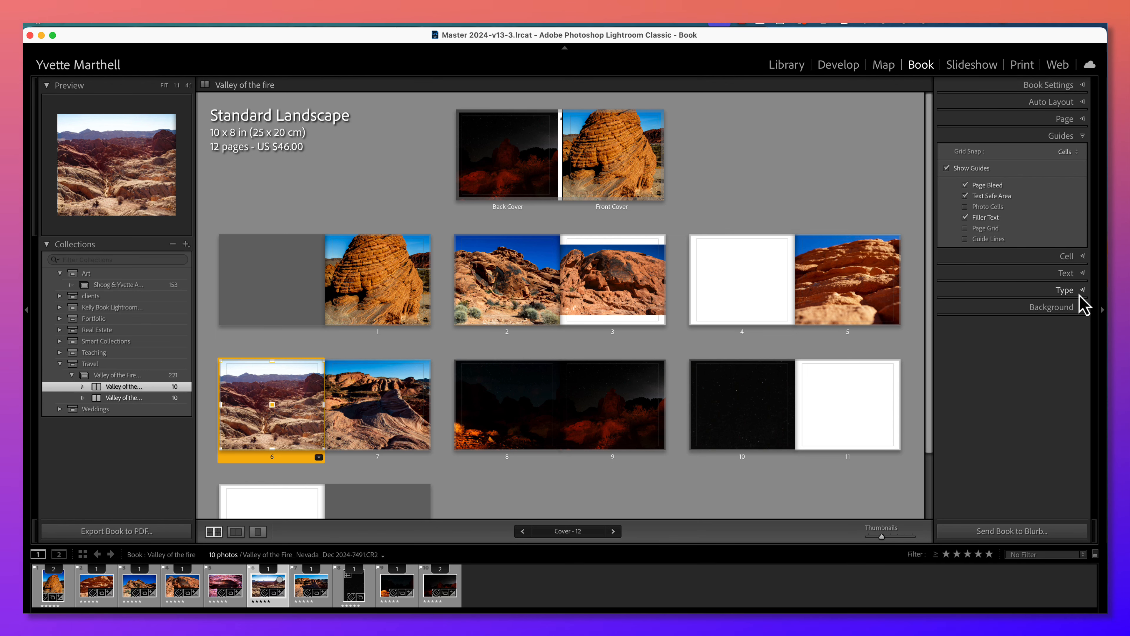
pyautogui.click(1082, 308)
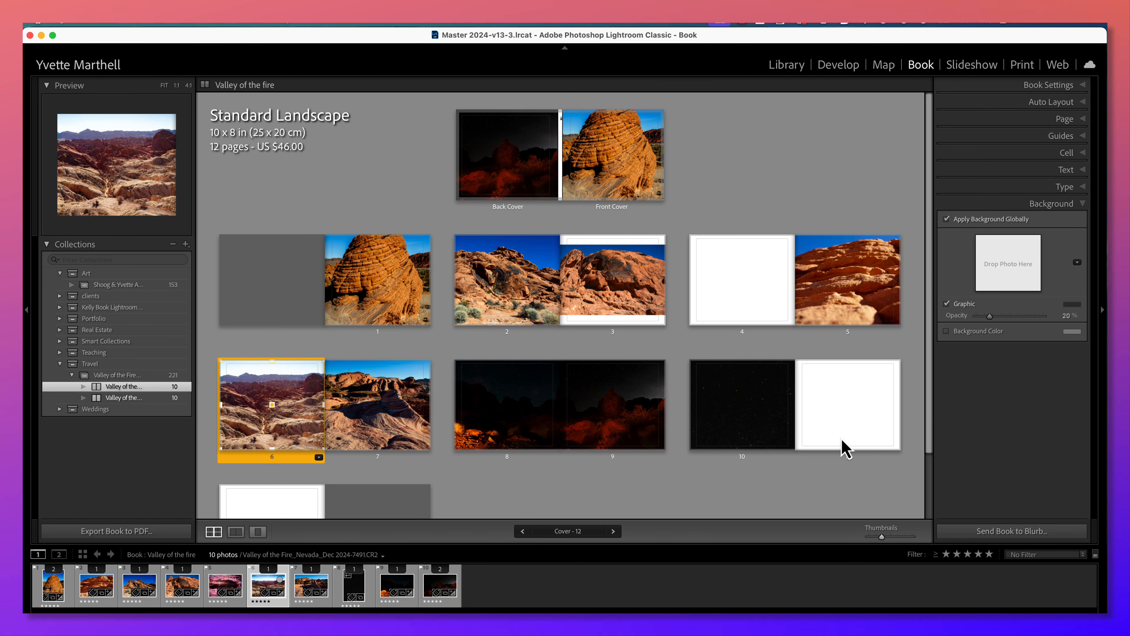
pyautogui.moveTo(354, 597); pyautogui.dragTo(1010, 273)
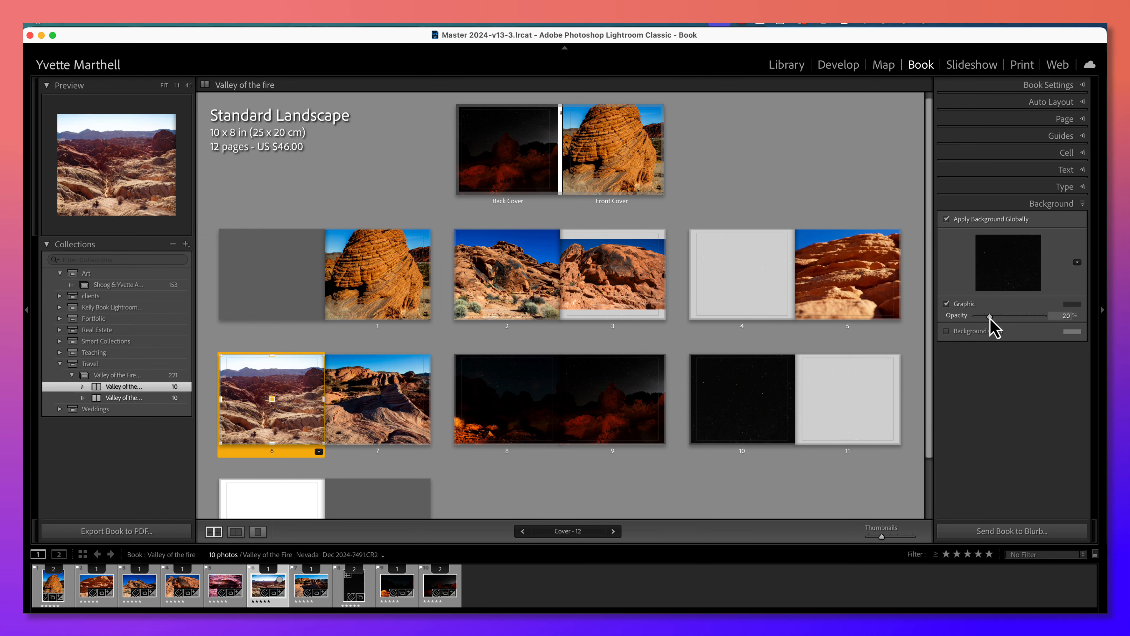
pyautogui.moveTo(991, 317); pyautogui.dragTo(1025, 318)
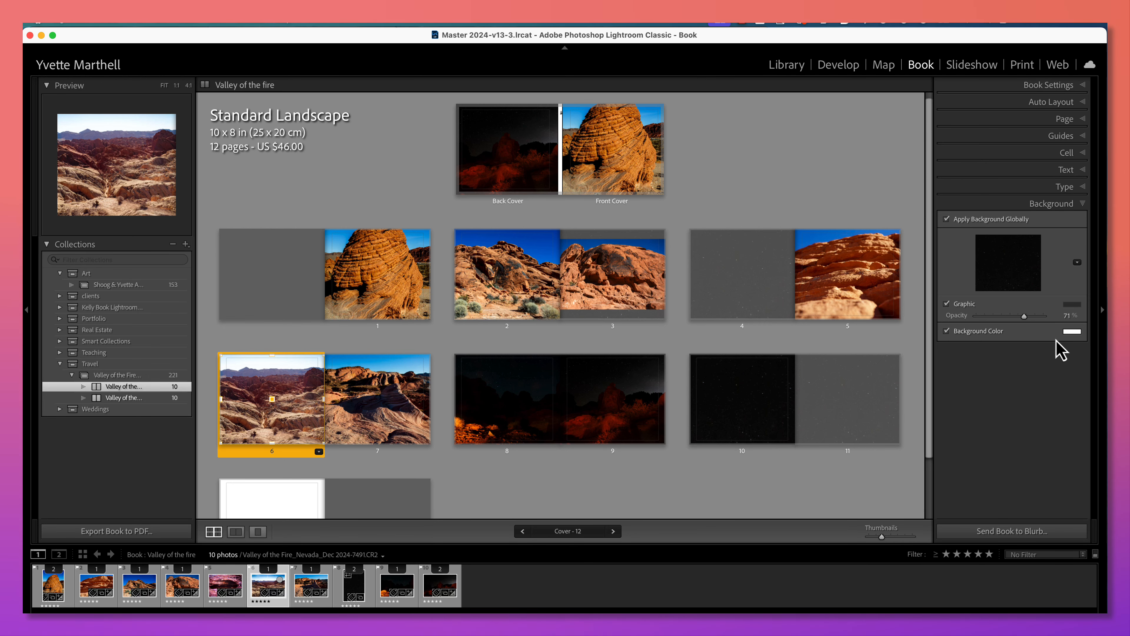
# Enable the page background color and set it to a near-black with red, green and blue at 6%.
pyautogui.click(1071, 332)
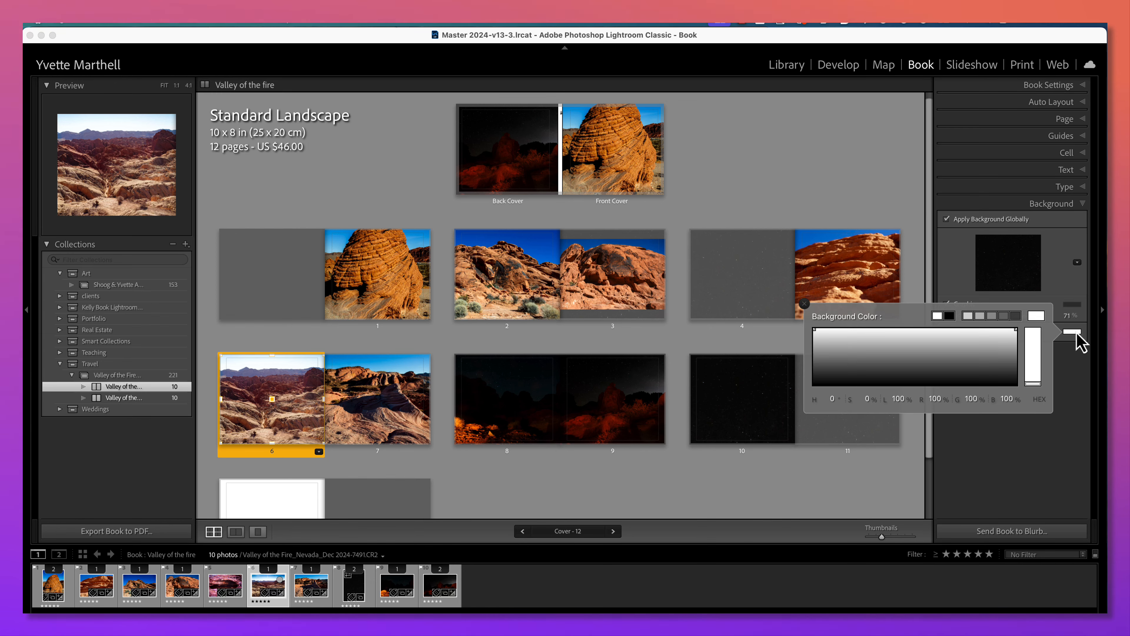
pyautogui.click(931, 382)
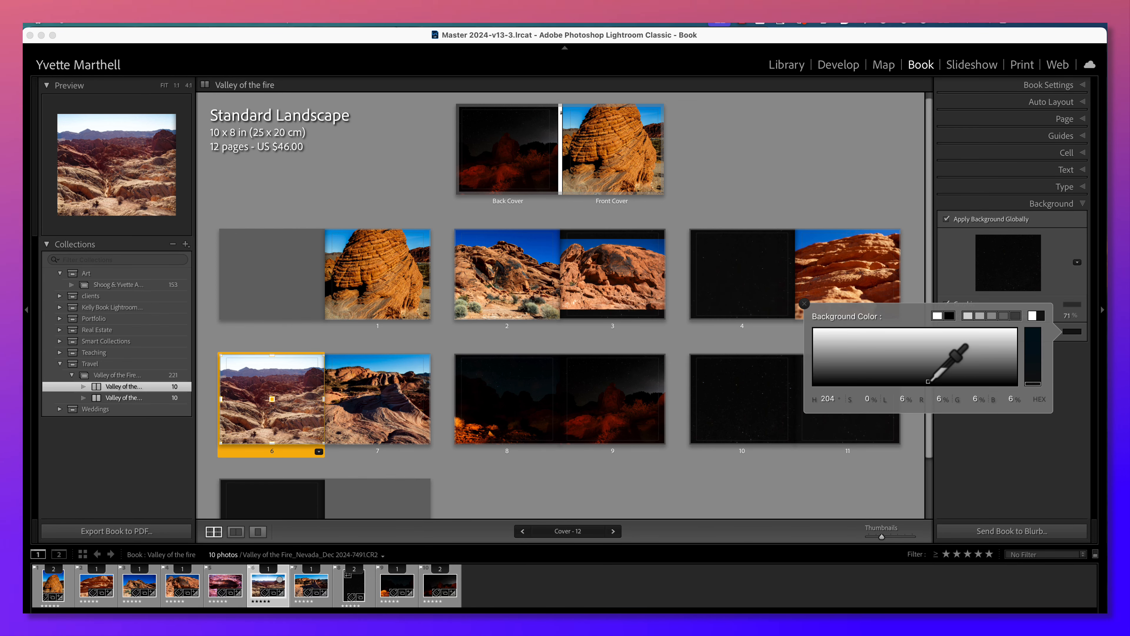
pyautogui.press('Return')
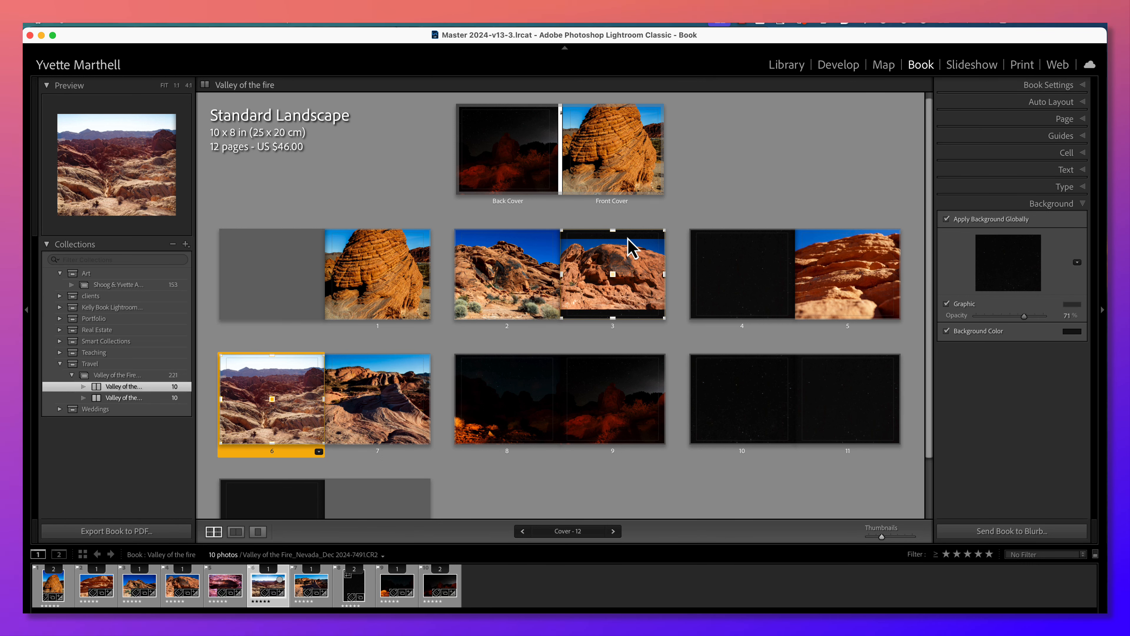
pyautogui.click(1083, 206)
pyautogui.click(1083, 169)
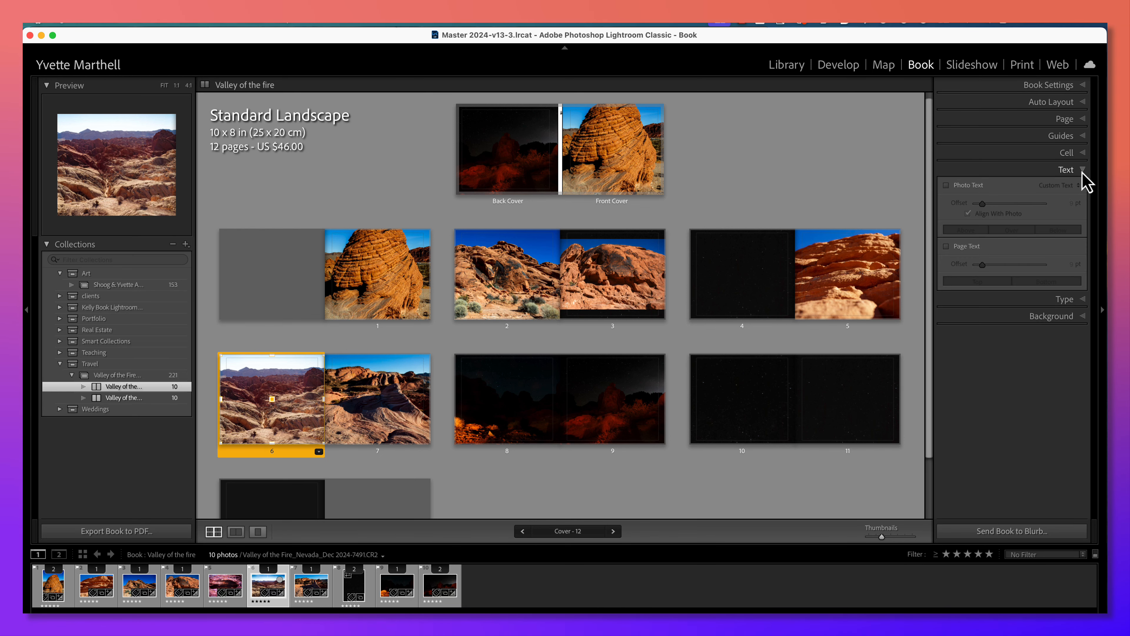
pyautogui.click(1081, 107)
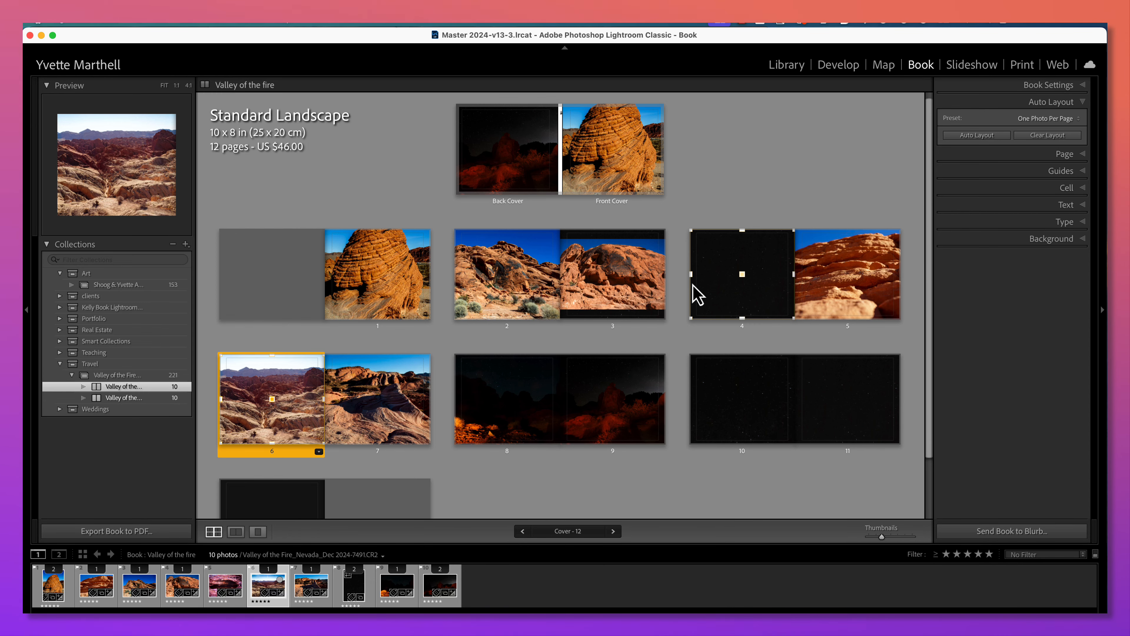
pyautogui.scroll(1, 725, 189)
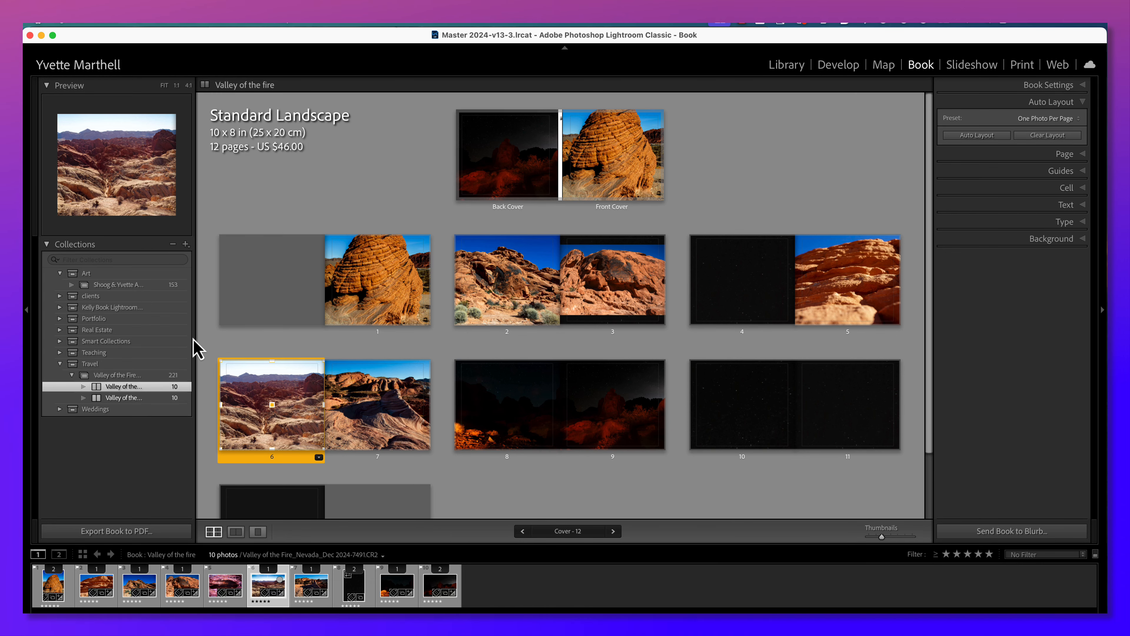
# Show the Valley of the Fire State Park, Nevada collection in the Library, filtered to five-star photos.
pyautogui.click(129, 375)
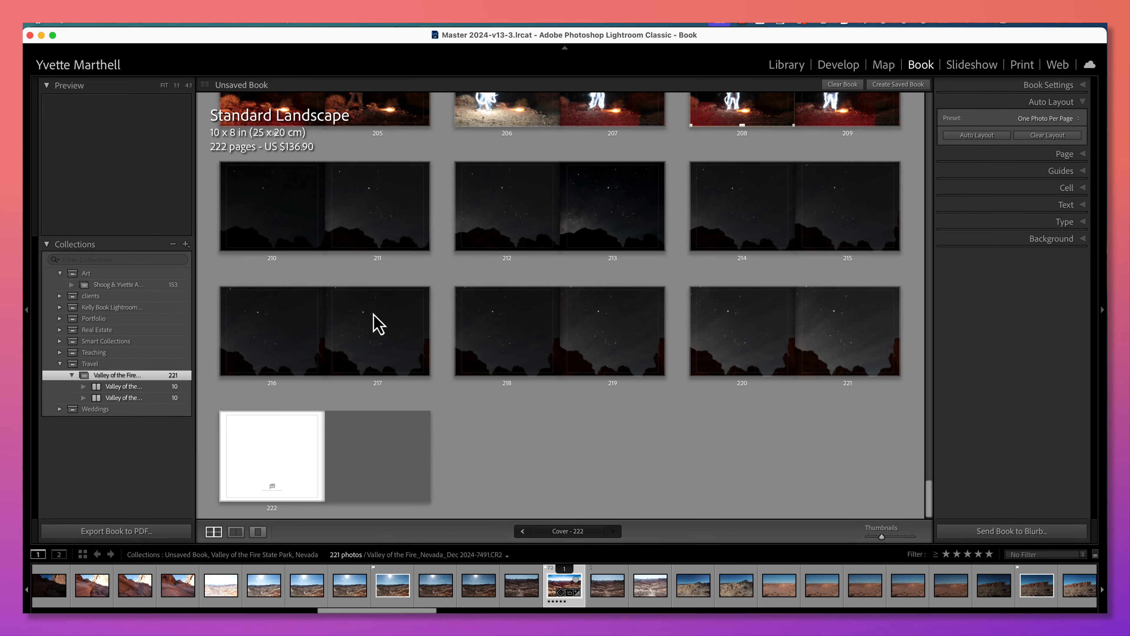
pyautogui.click(791, 63)
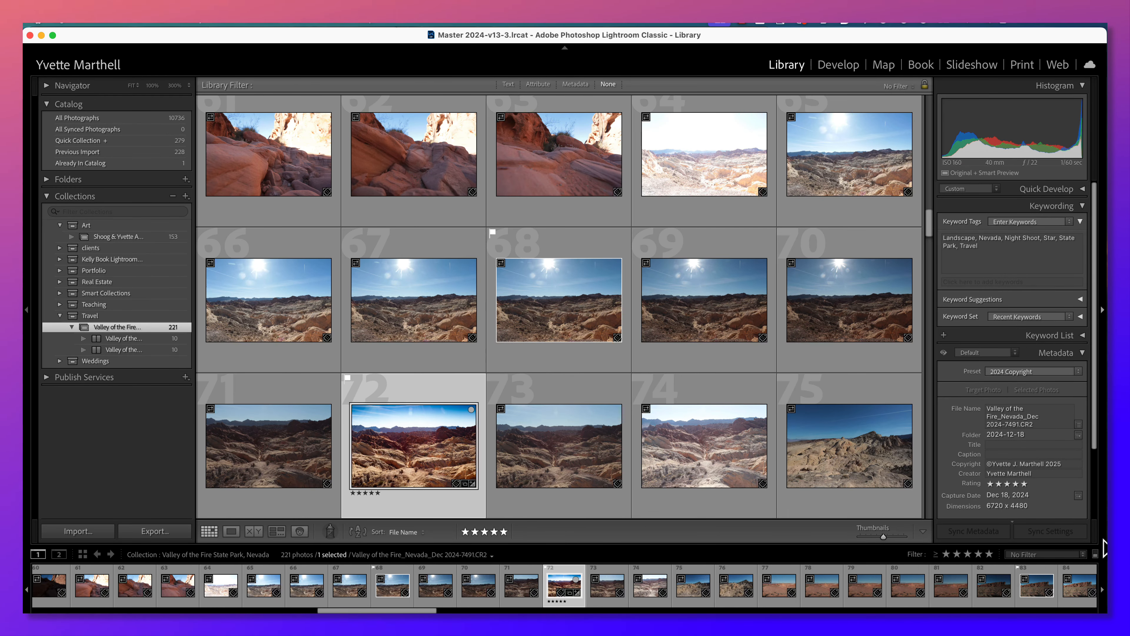
pyautogui.click(1044, 562)
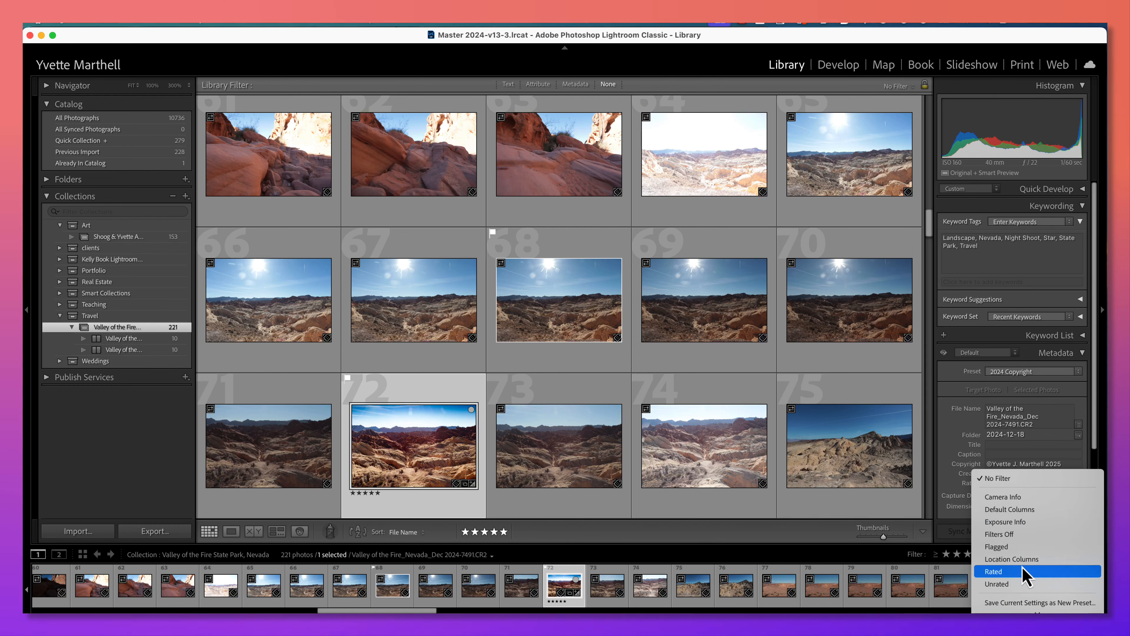
pyautogui.click(1023, 577)
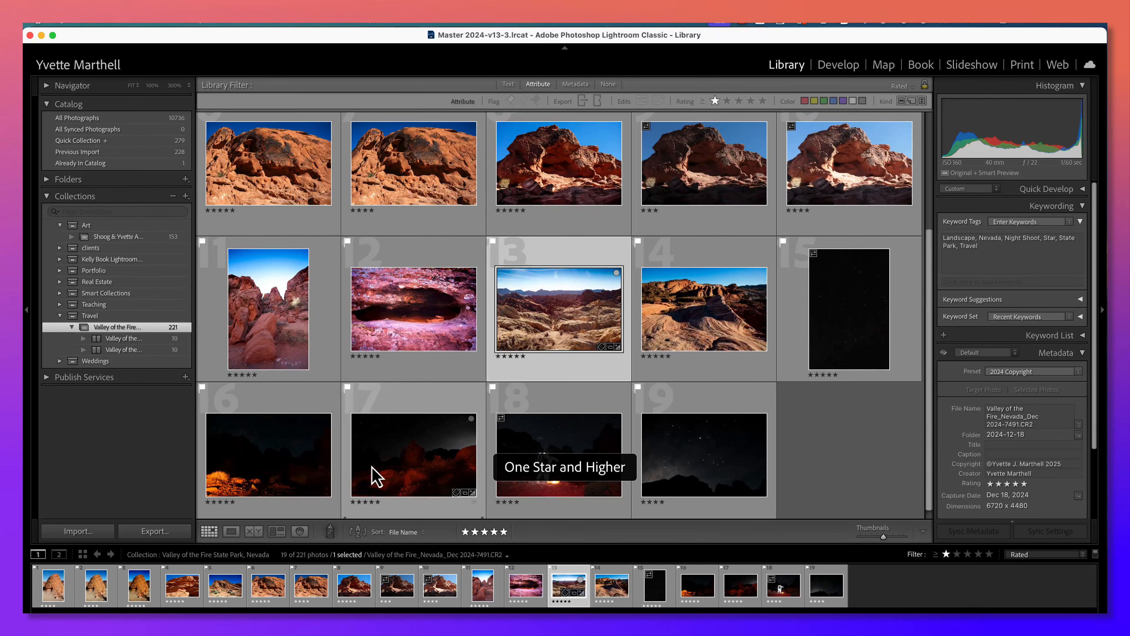
pyautogui.click(989, 554)
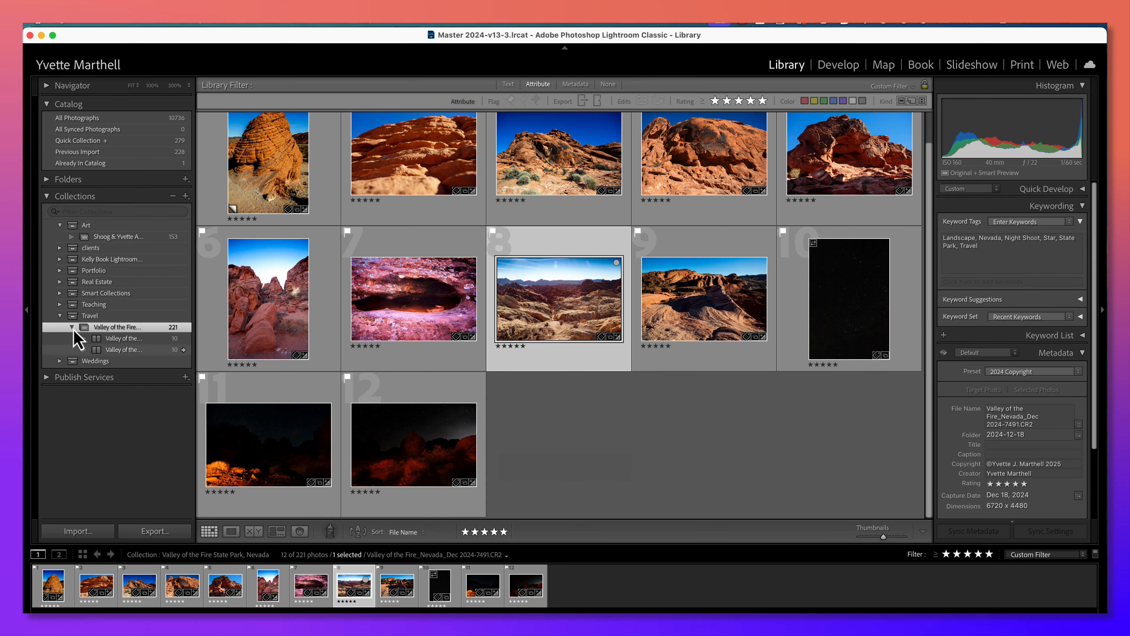
# Open the Masking collection in the Teaching set and select all of its photos.
pyautogui.click(59, 305)
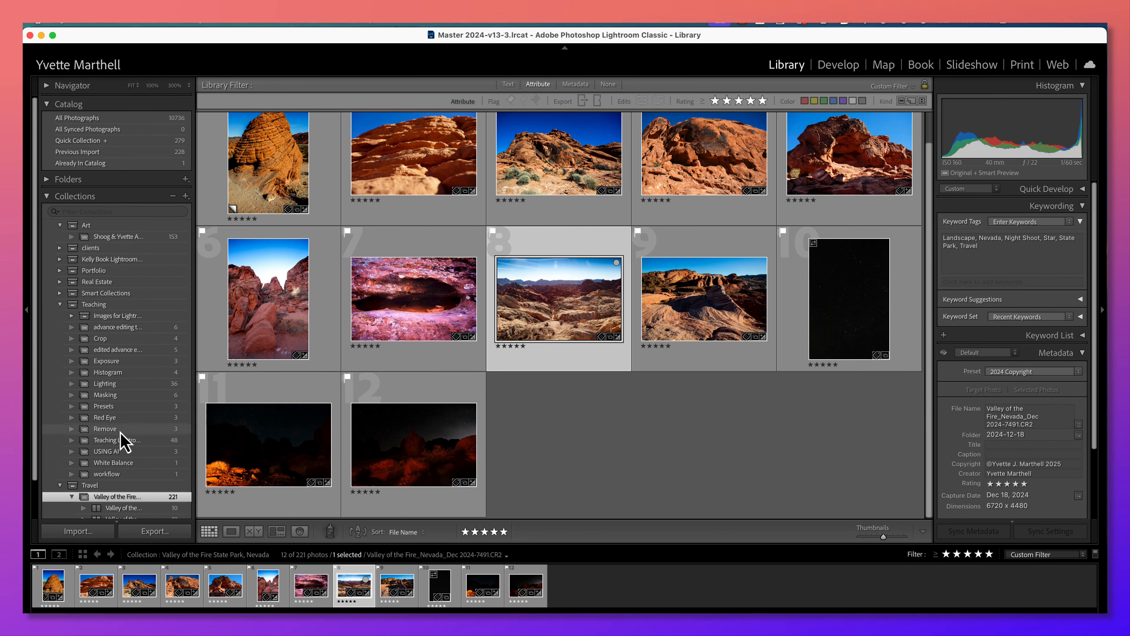
pyautogui.click(117, 396)
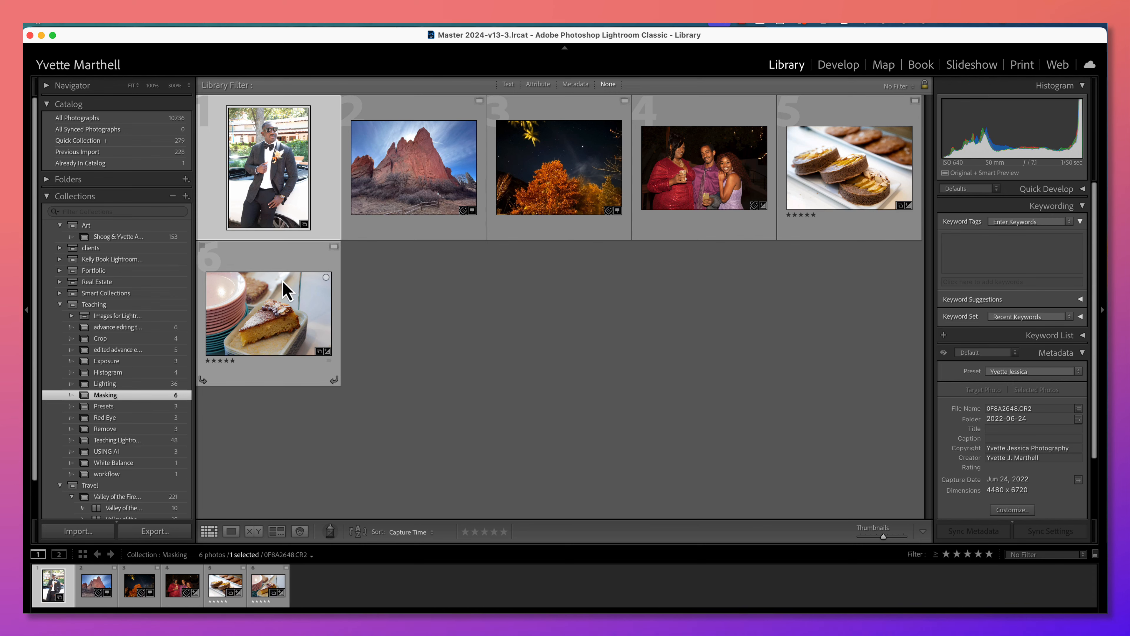
pyautogui.press('super+a')
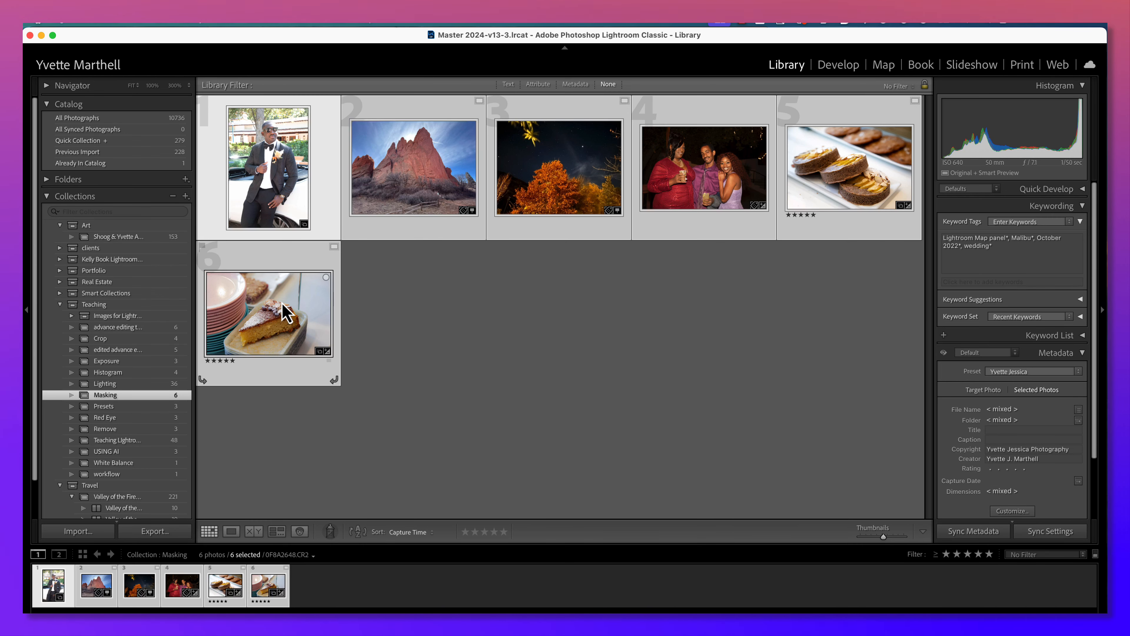
pyautogui.click(914, 72)
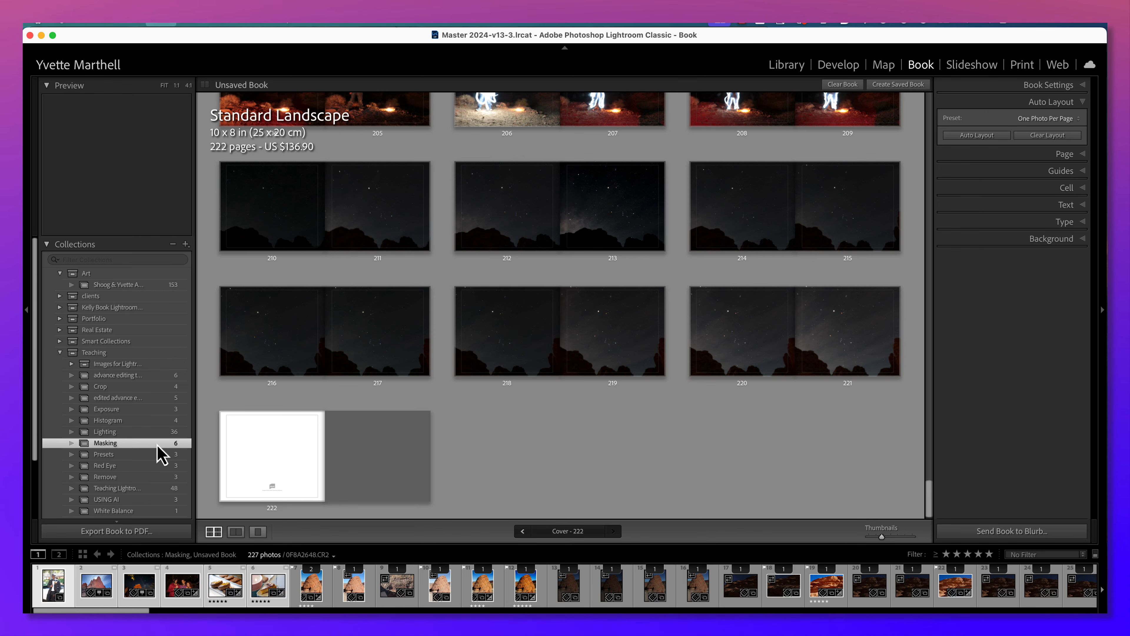
pyautogui.press('super+z')
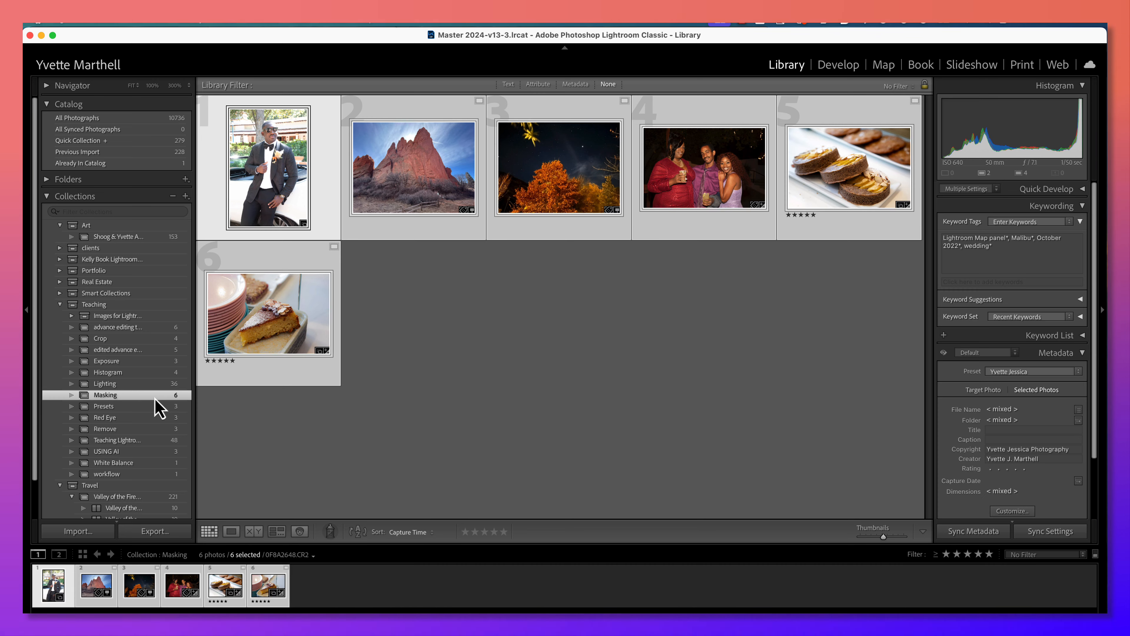
pyautogui.click(373, 436)
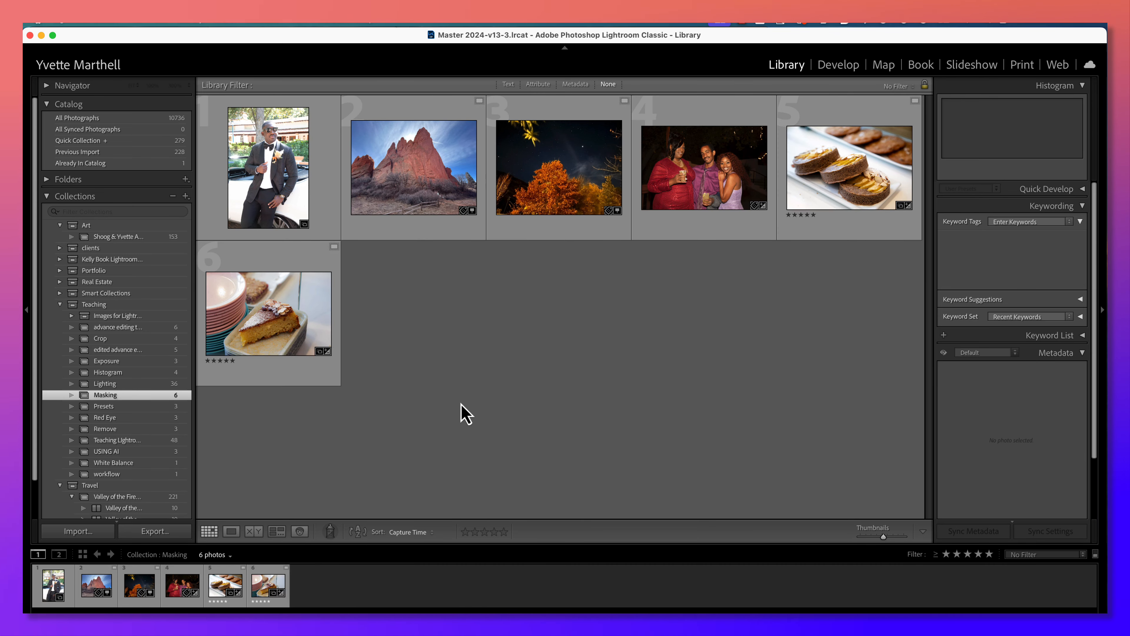
# Replace the old book layout with an automatic One Photo Per Page layout of the Masking photos and select the back cover photo.
pyautogui.click(921, 65)
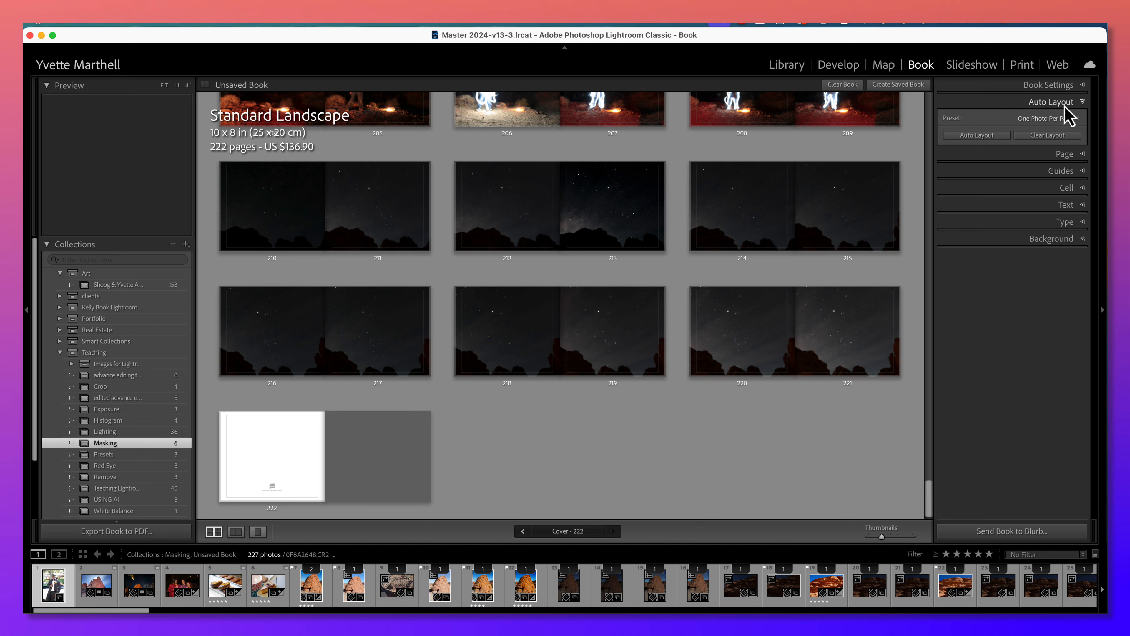
pyautogui.click(1039, 138)
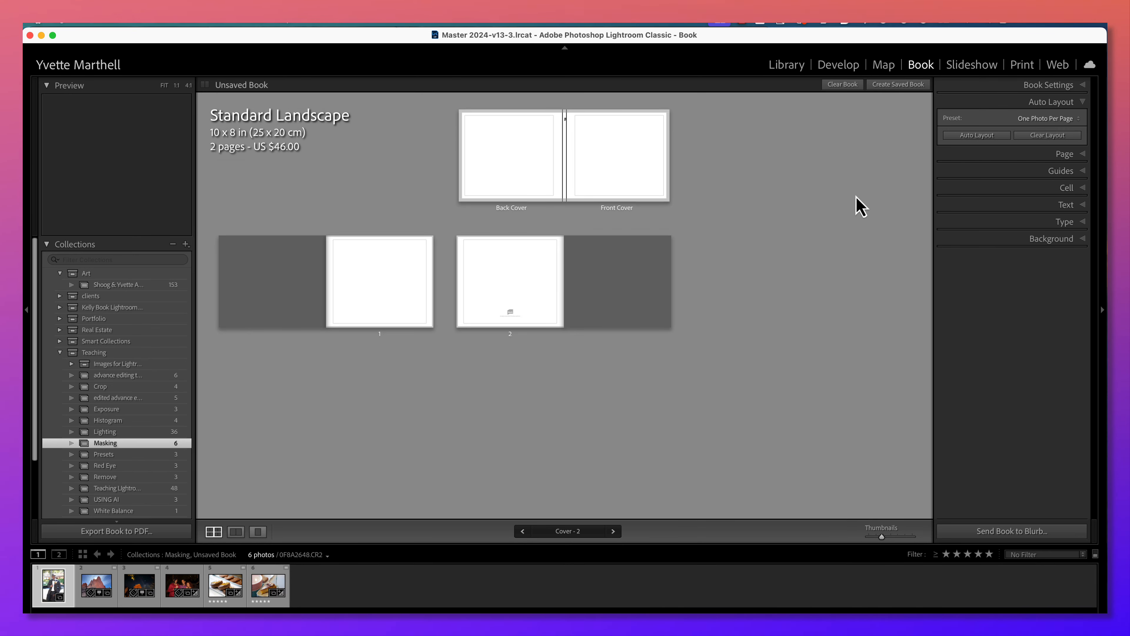
pyautogui.click(982, 136)
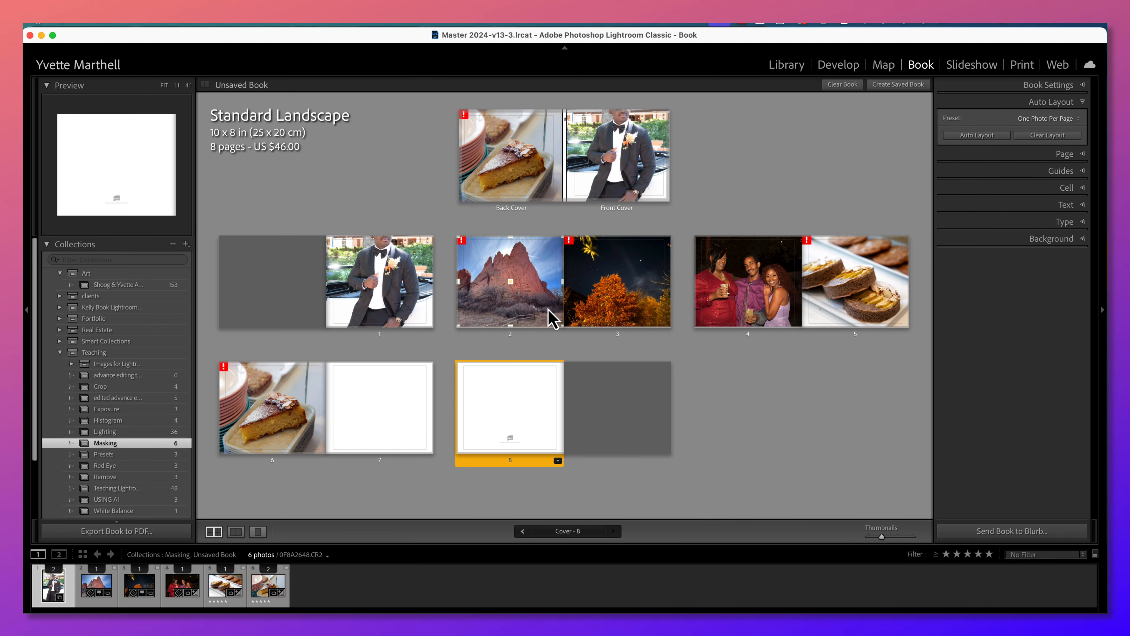
pyautogui.click(534, 196)
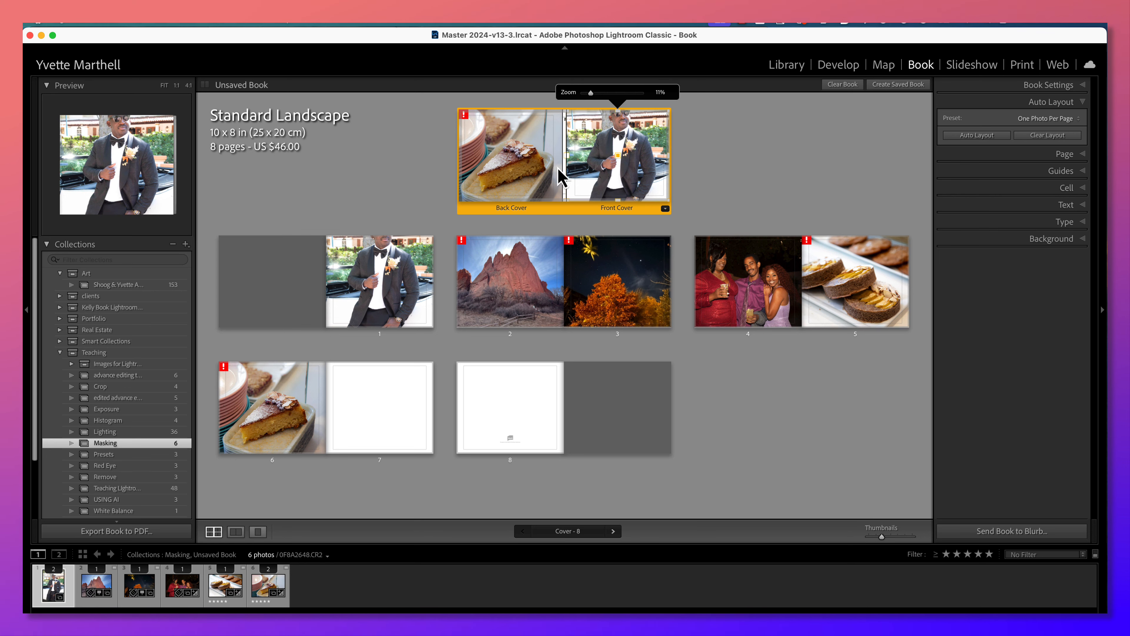
pyautogui.click(536, 174)
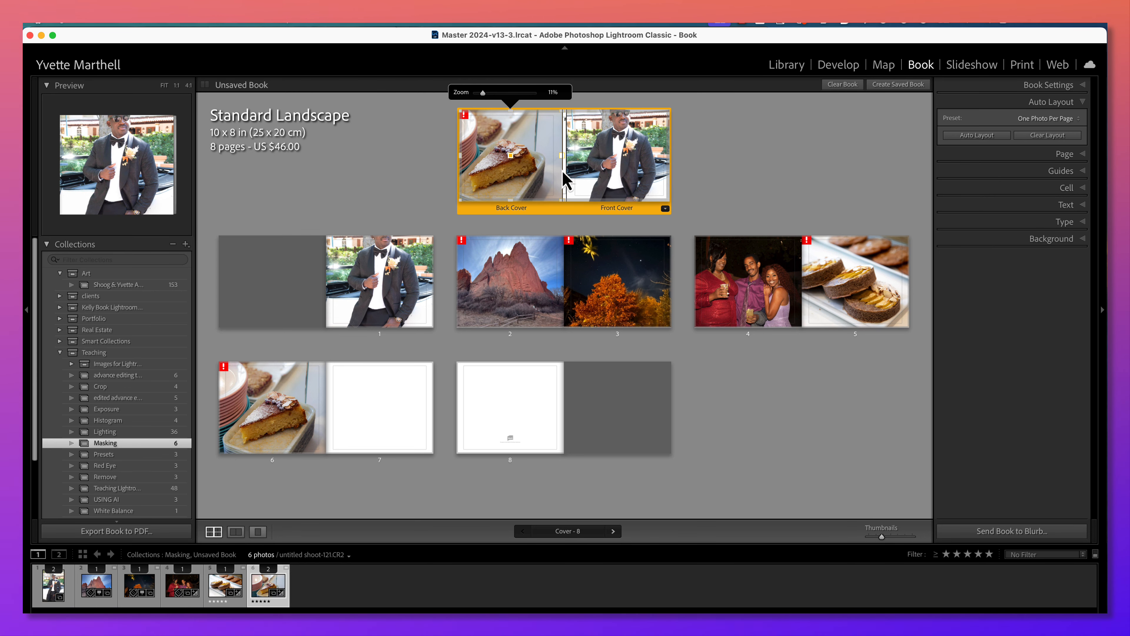
# Save the layout as a book named "Test book" inside the Masking collection.
pyautogui.click(892, 87)
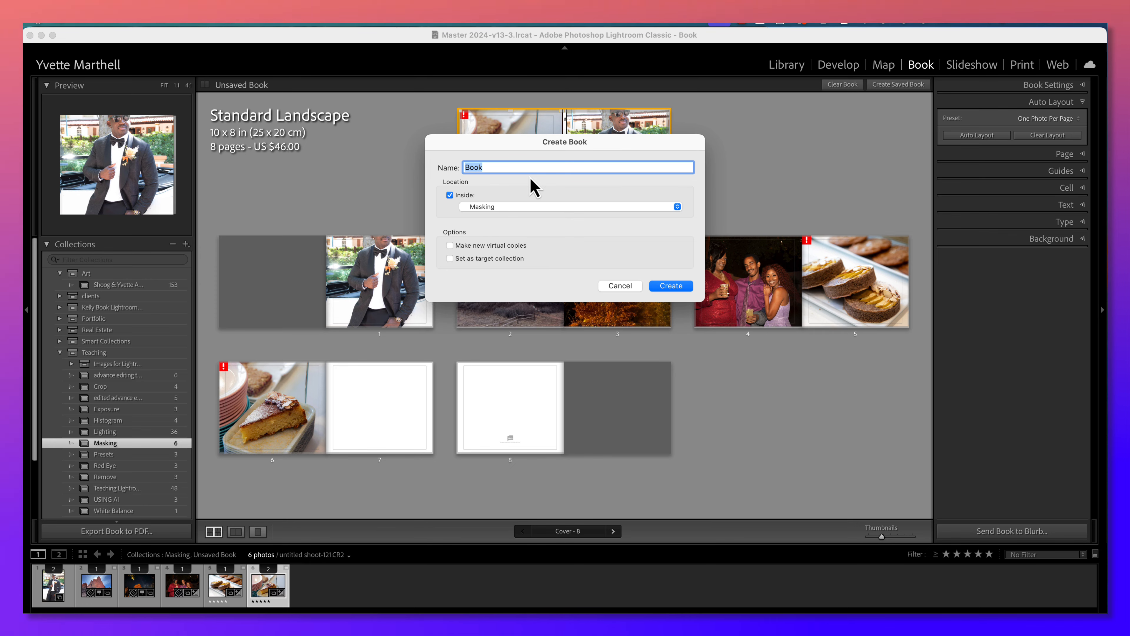
pyautogui.write('Test book')
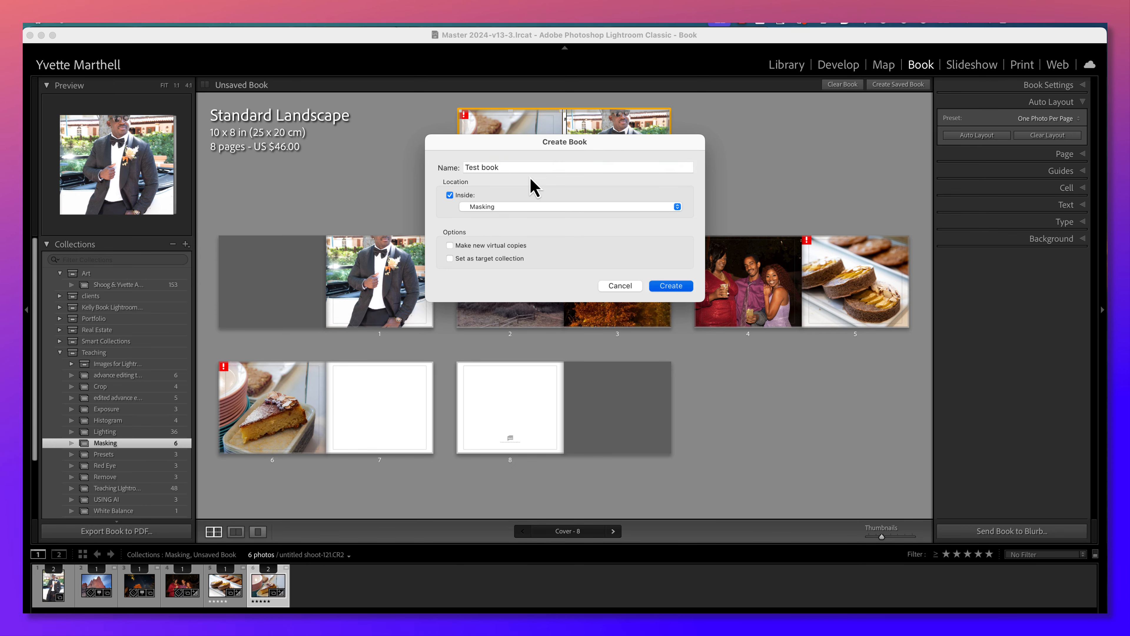
pyautogui.press('Return')
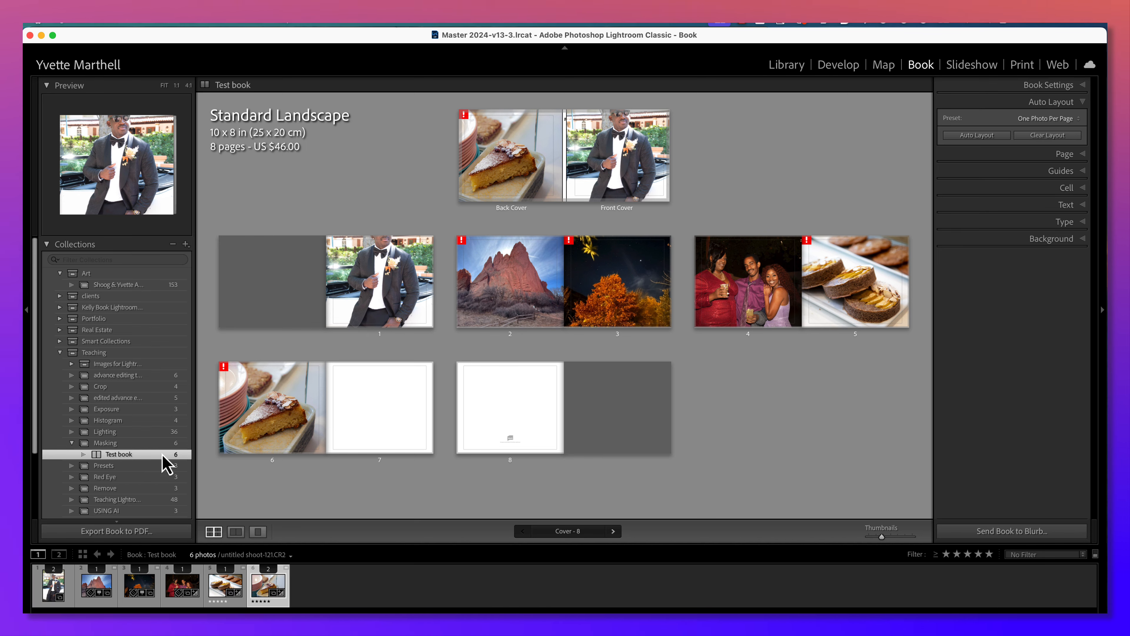
pyautogui.scroll(-2, 165, 454)
pyautogui.scroll(-1, 165, 463)
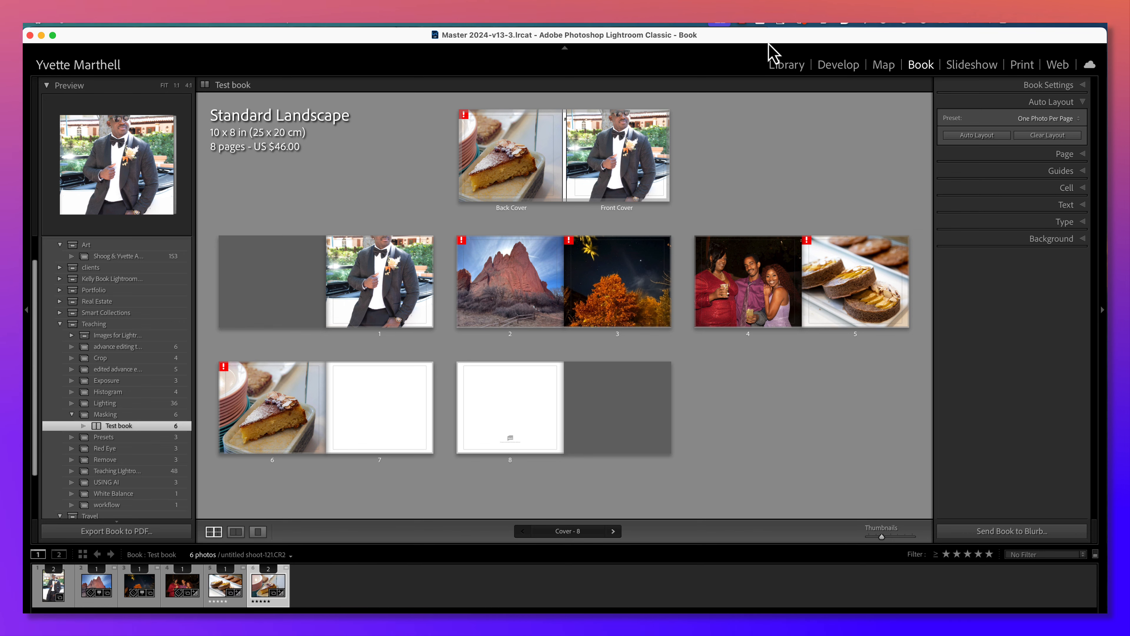
pyautogui.click(746, 22)
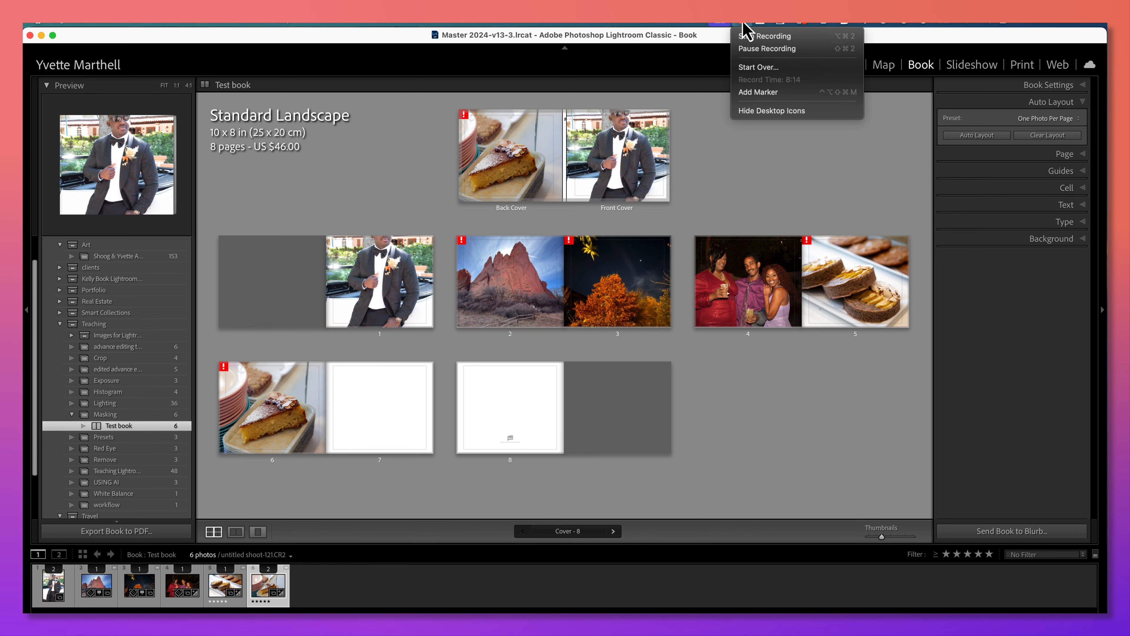